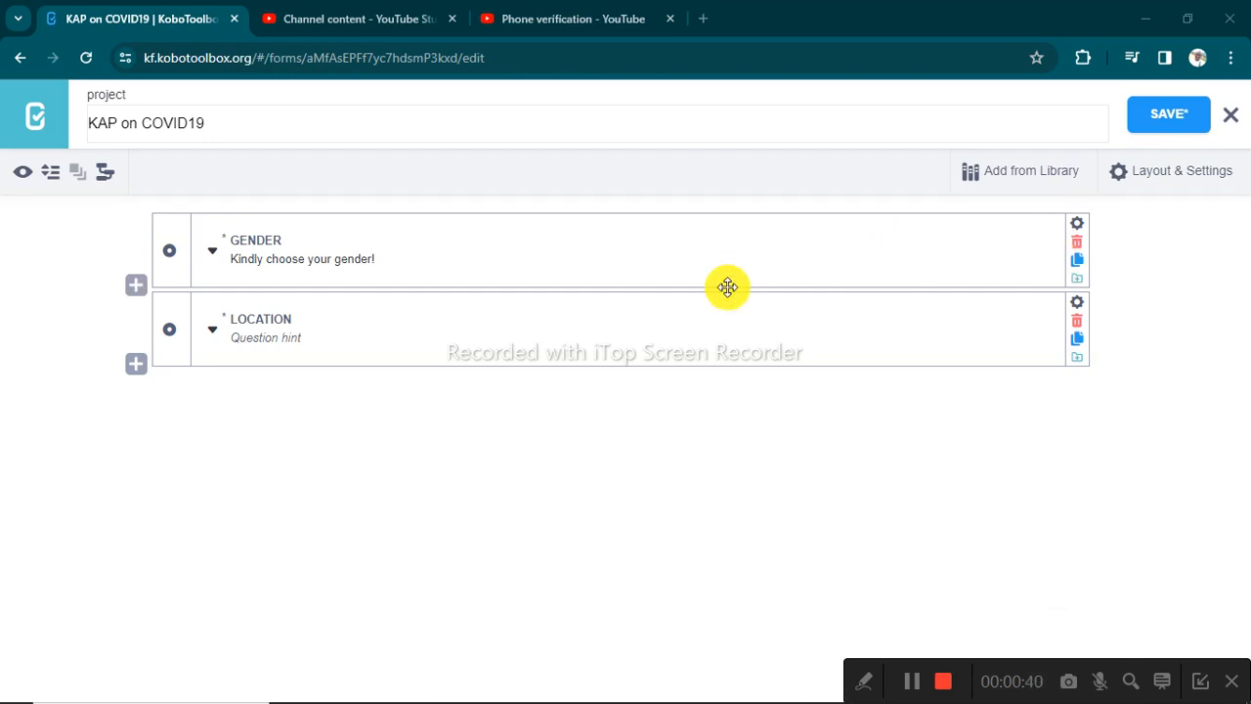
Save the KAP on COVID19 form, leave the form editor and deploy the project
left_click(1157, 117)
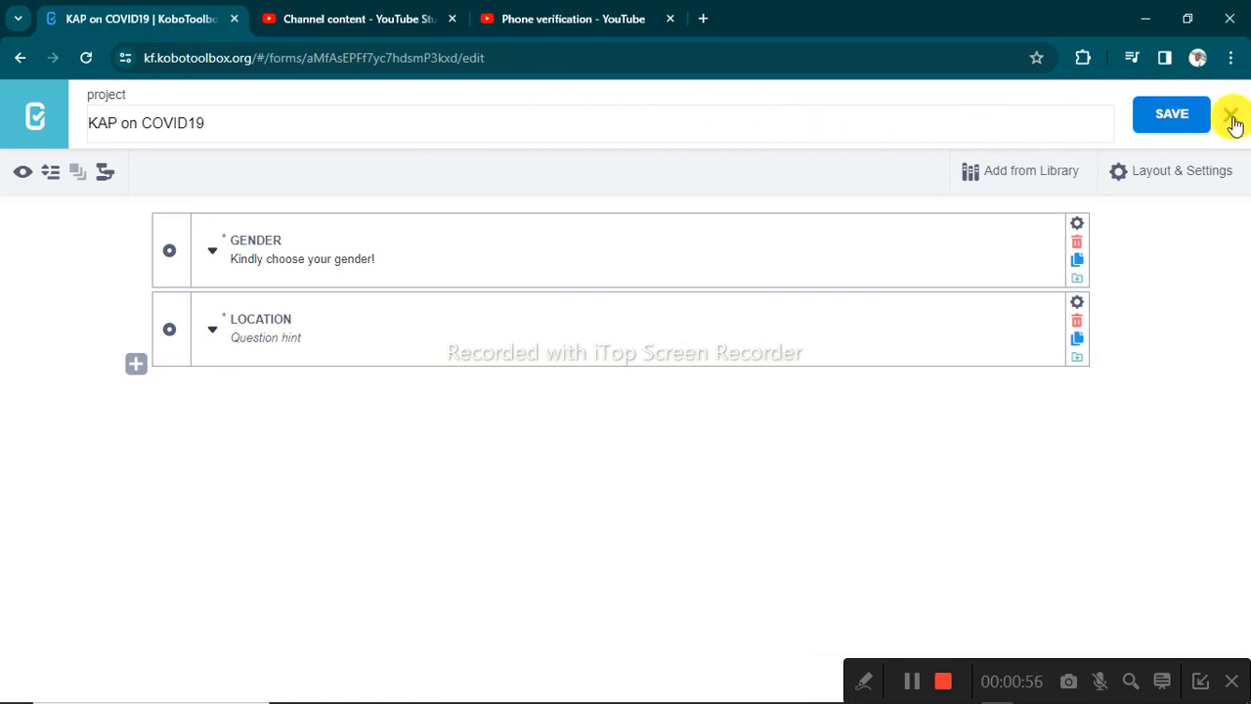
left_click(1232, 117)
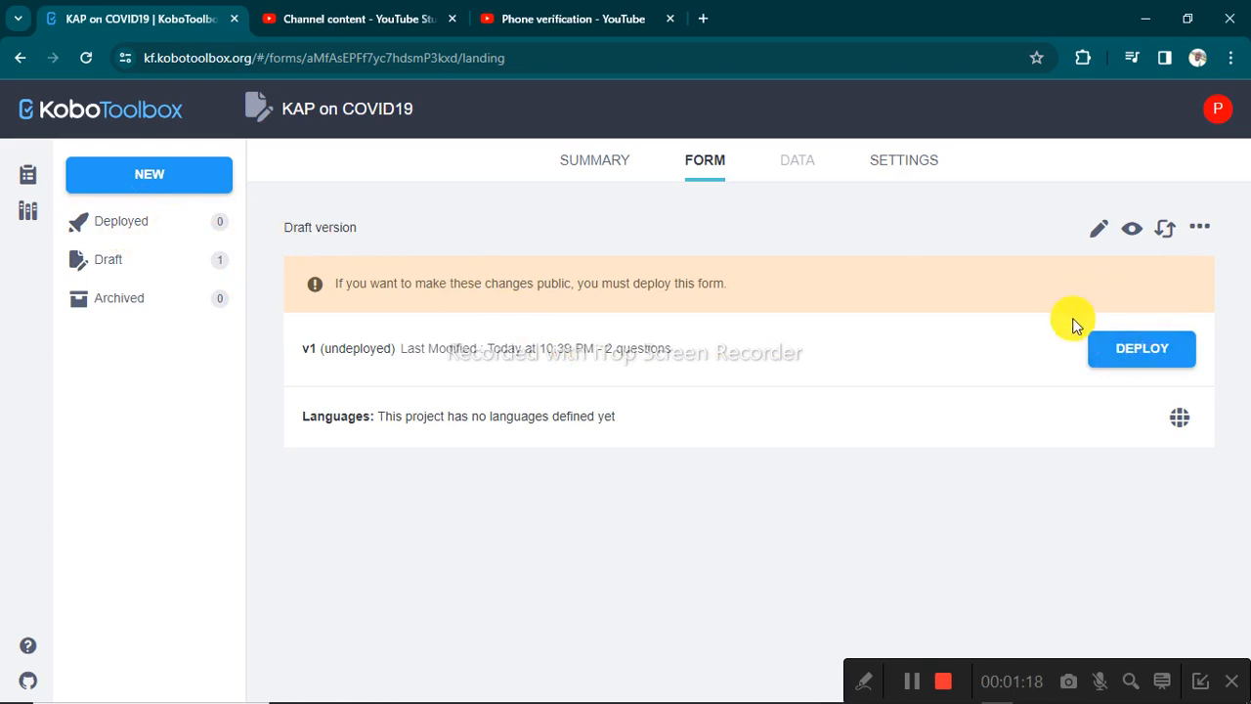
left_click(1152, 354)
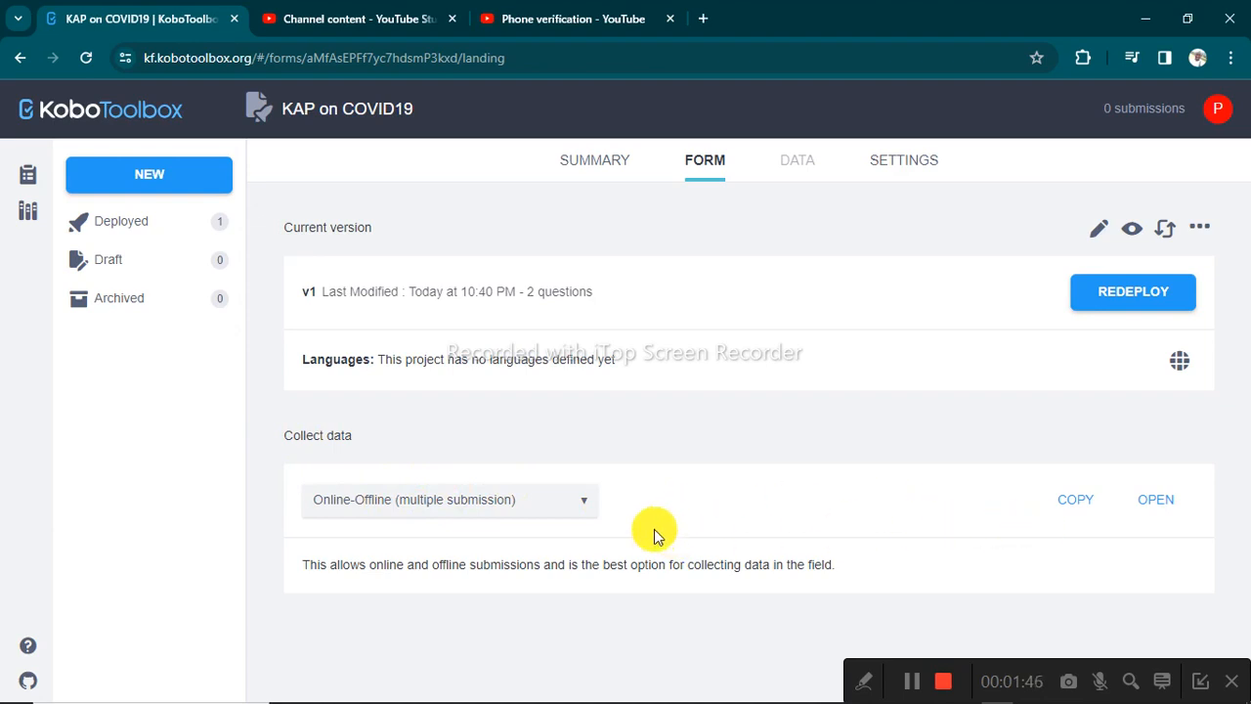
Review the available data collection modes and choose Online-Offline (multiple submission)
left_click(585, 505)
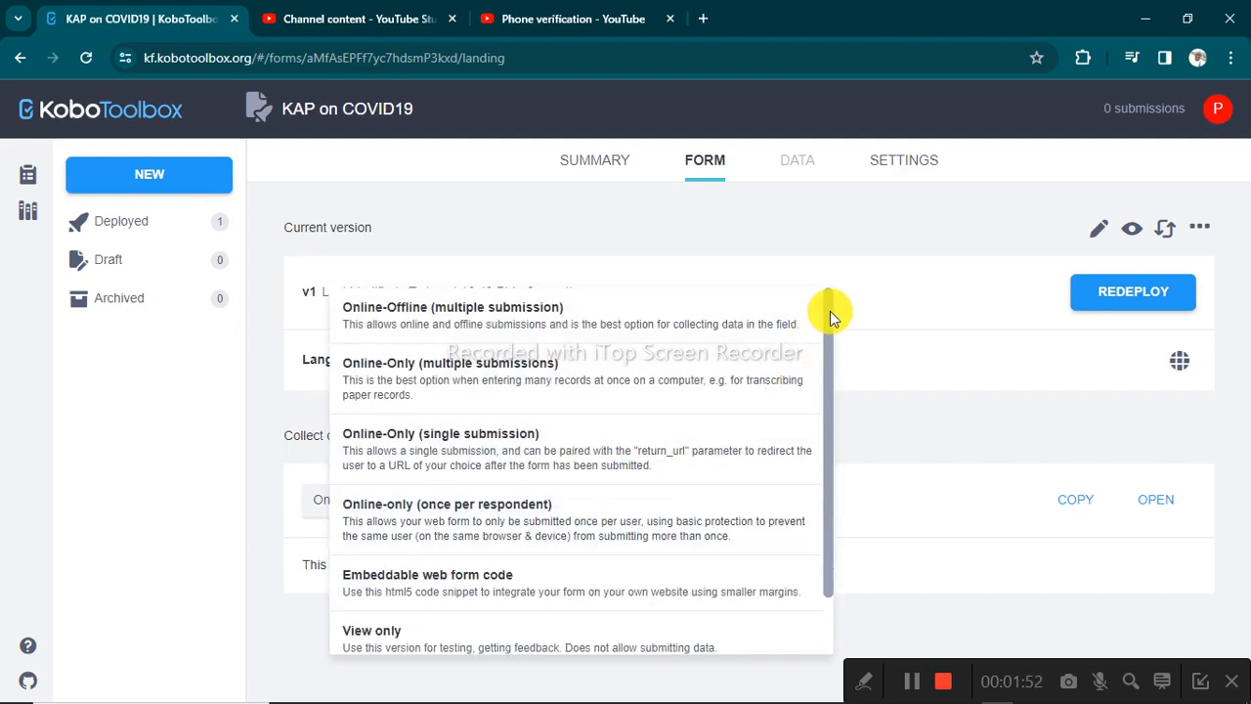
left_click_drag(829, 313, 824, 288)
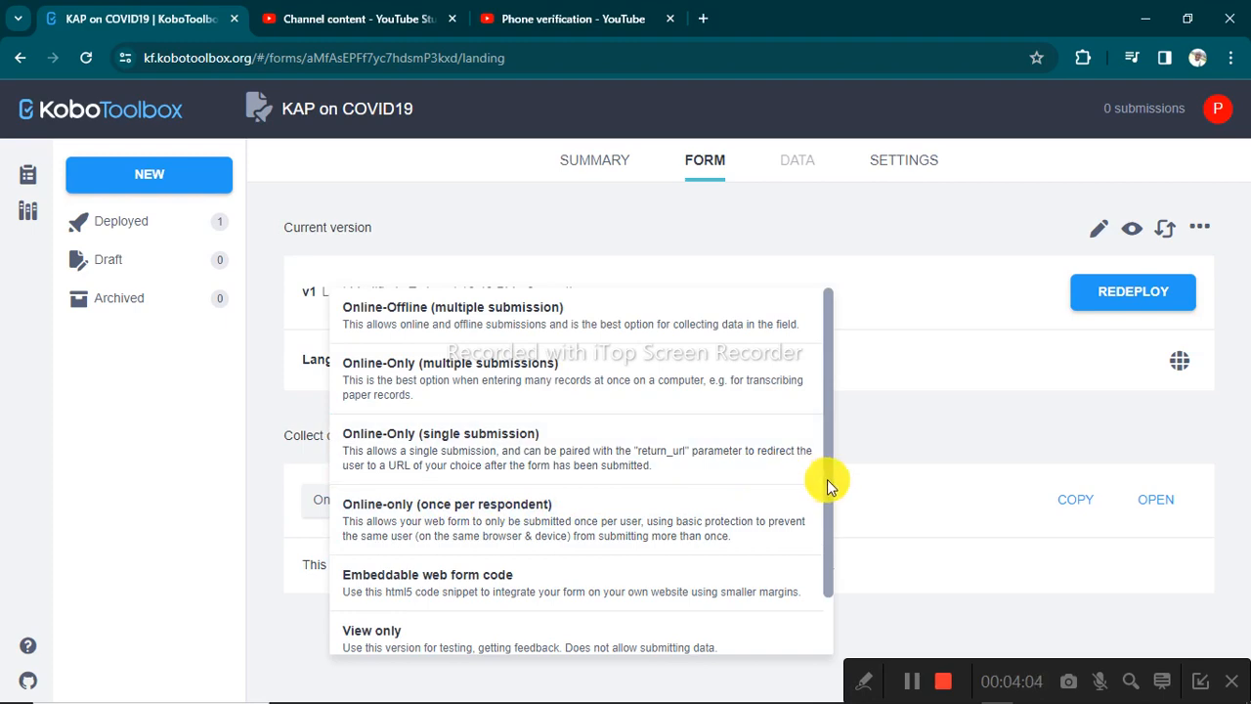
left_click_drag(829, 484, 830, 567)
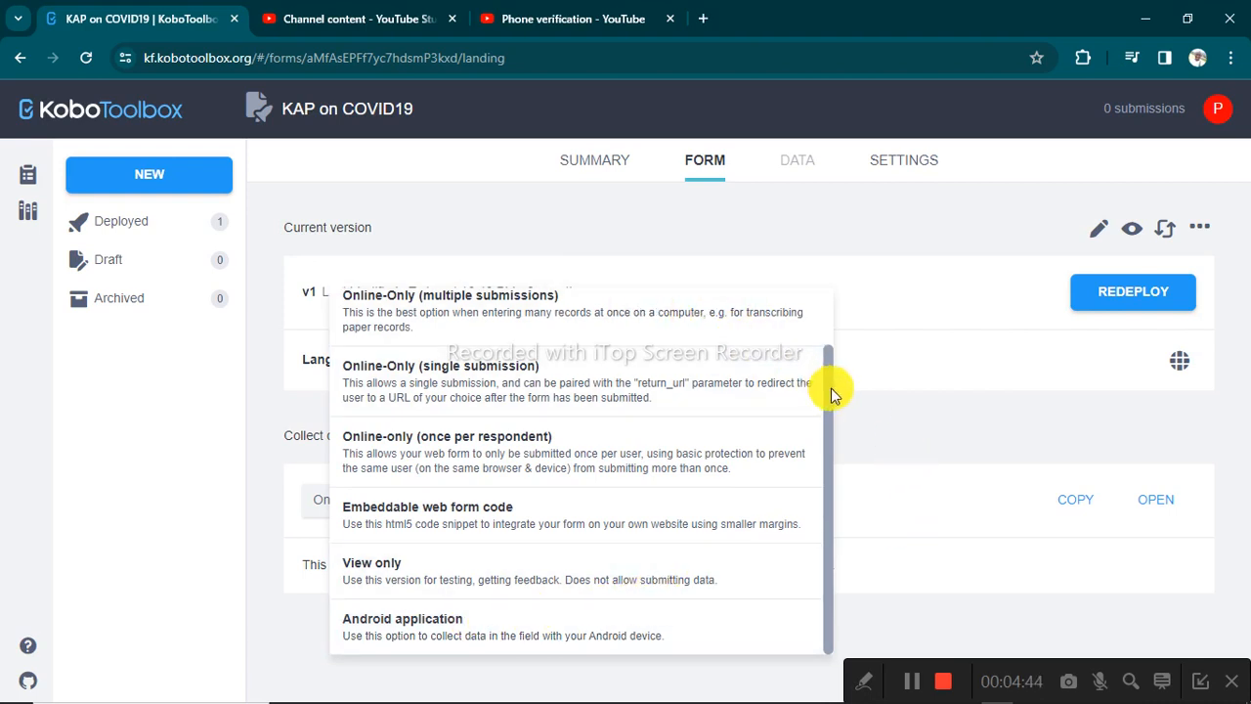
left_click_drag(833, 393, 829, 271)
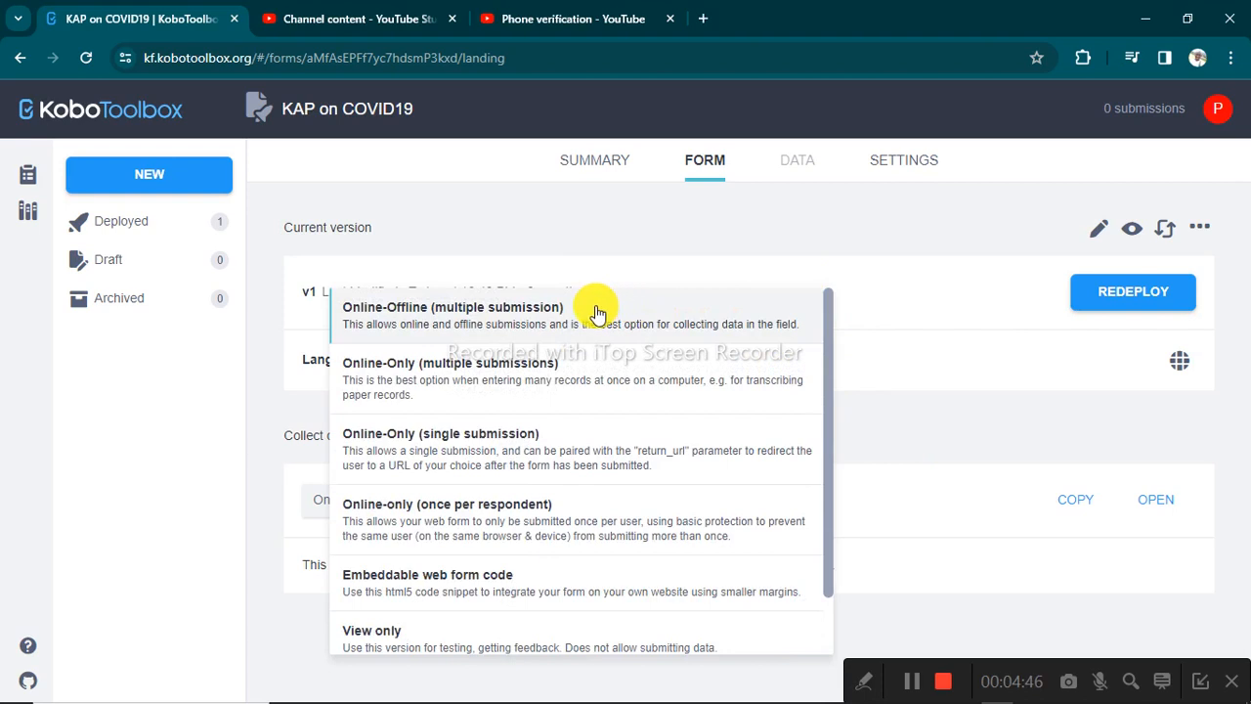
left_click(489, 315)
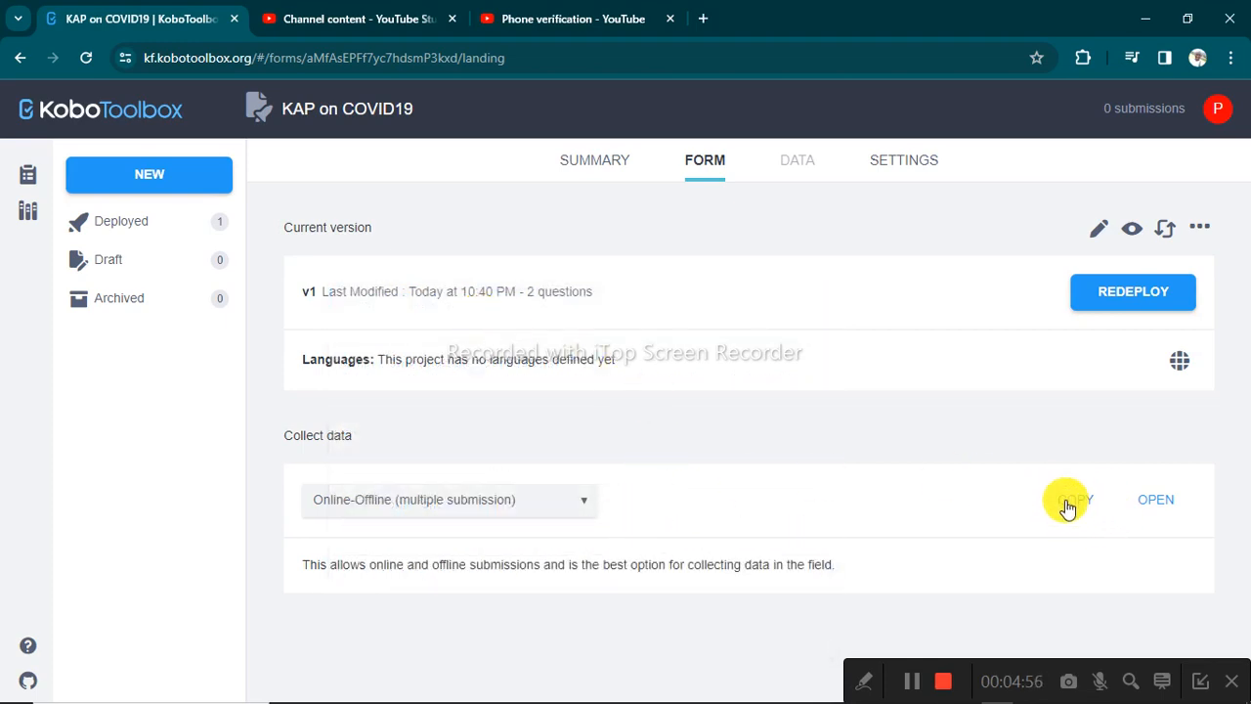
Copy the data collection link and open the web form in a new browser tab
left_click(1068, 503)
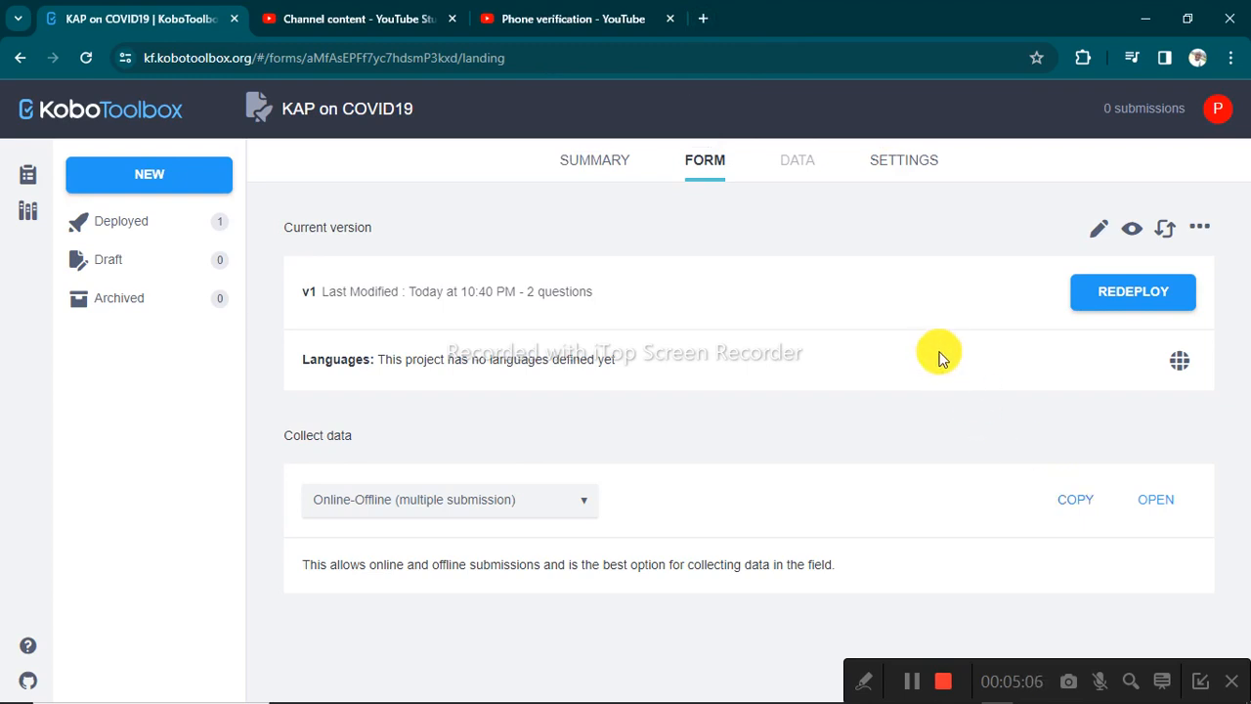
left_click(696, 19)
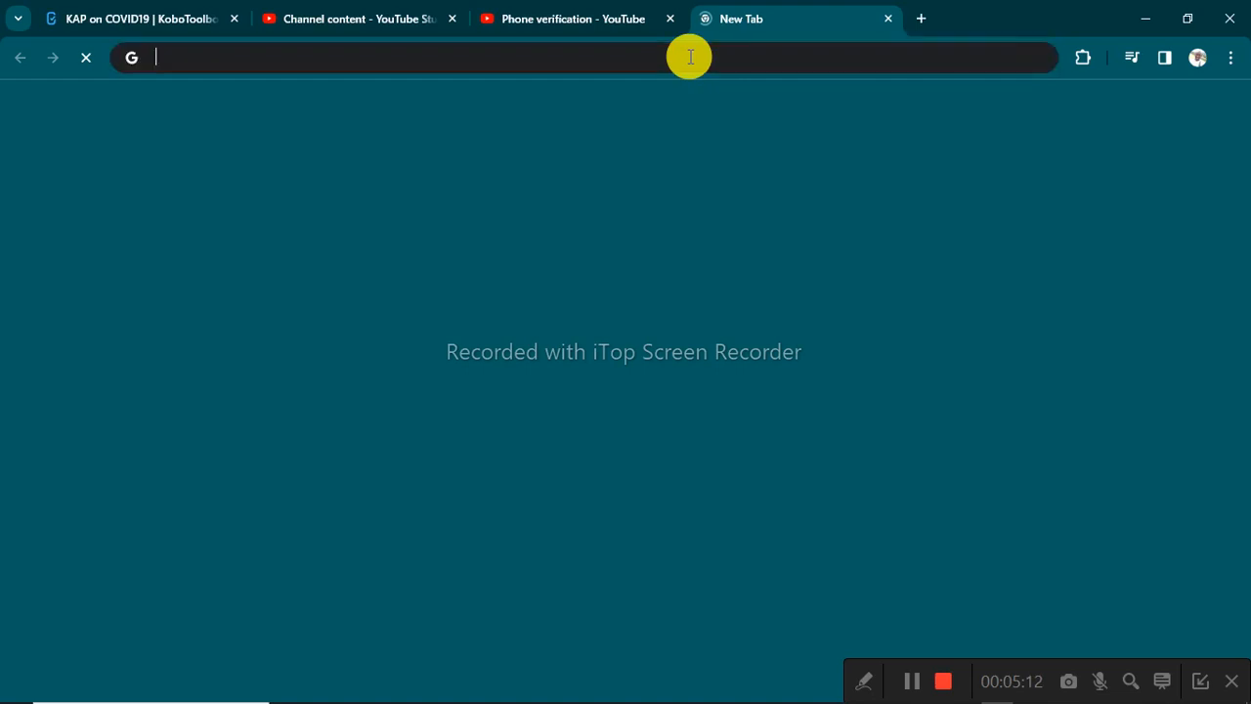
key("ctrl+v")
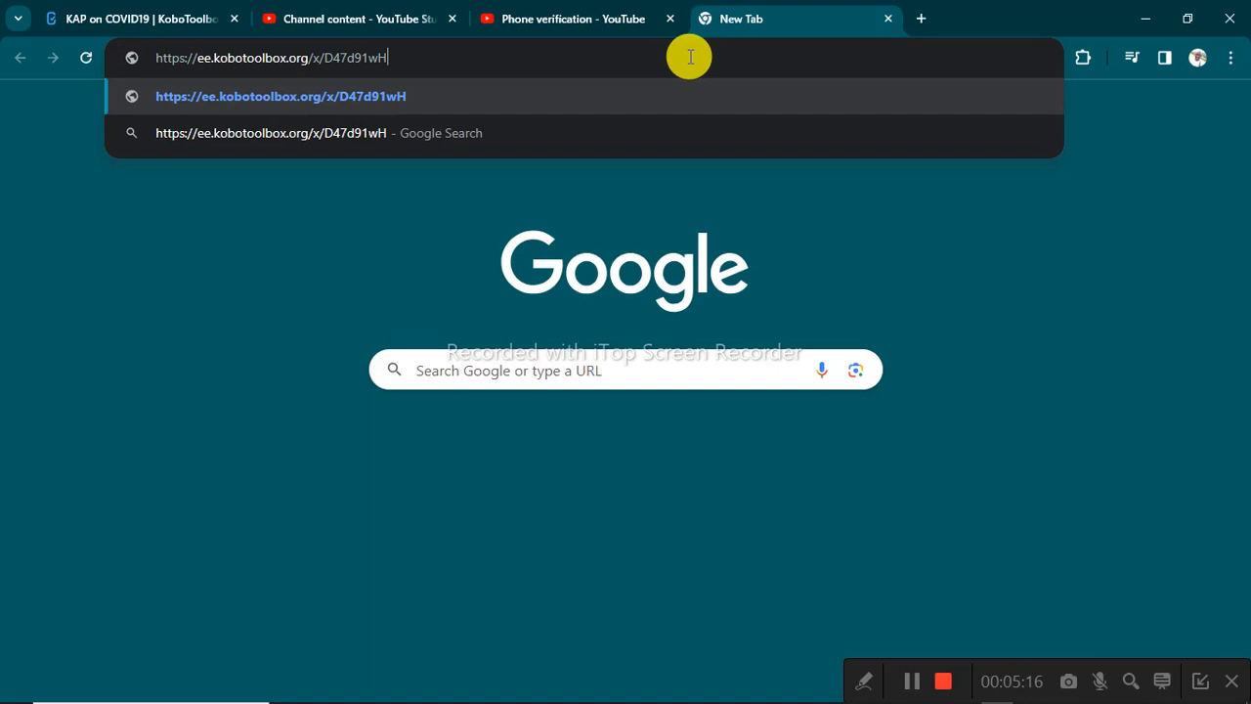
key("Return")
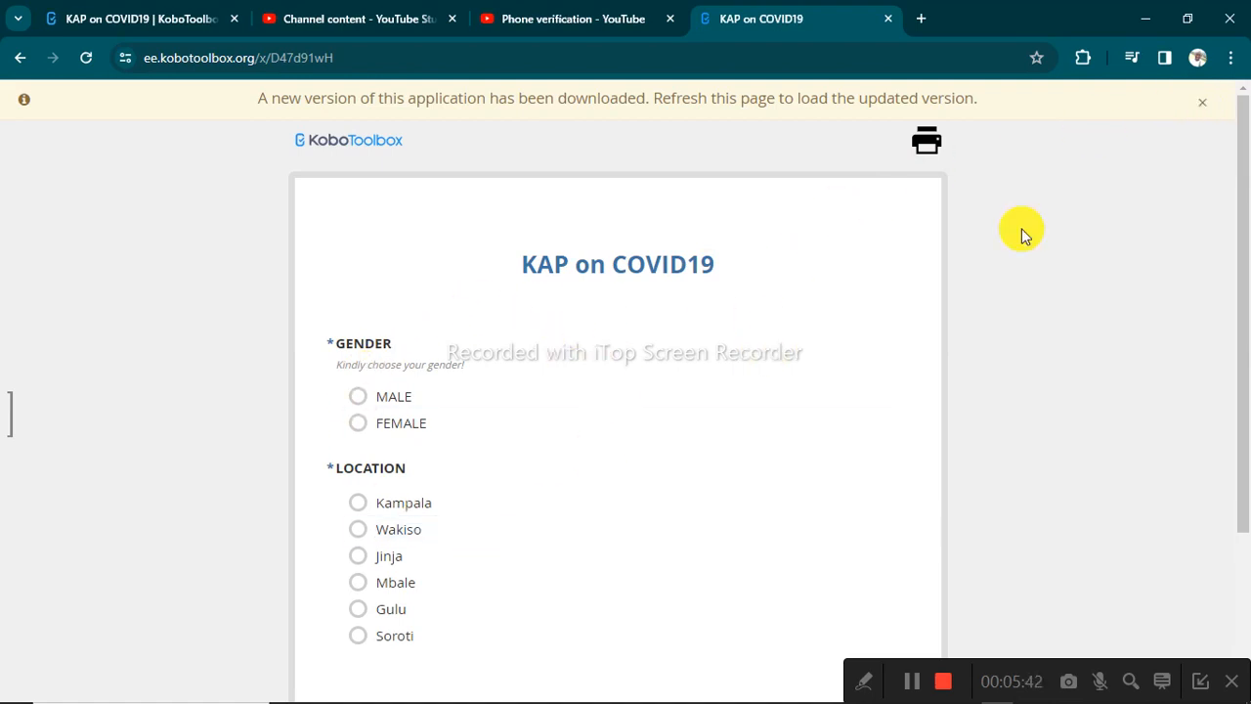
Refresh the web form and test the GENDER question by selecting MALE and clearing the answer again
mouse_move(1248, 135)
left_mouse_down()
mouse_move(1238, 279)
mouse_move(1234, 116)
left_mouse_up()
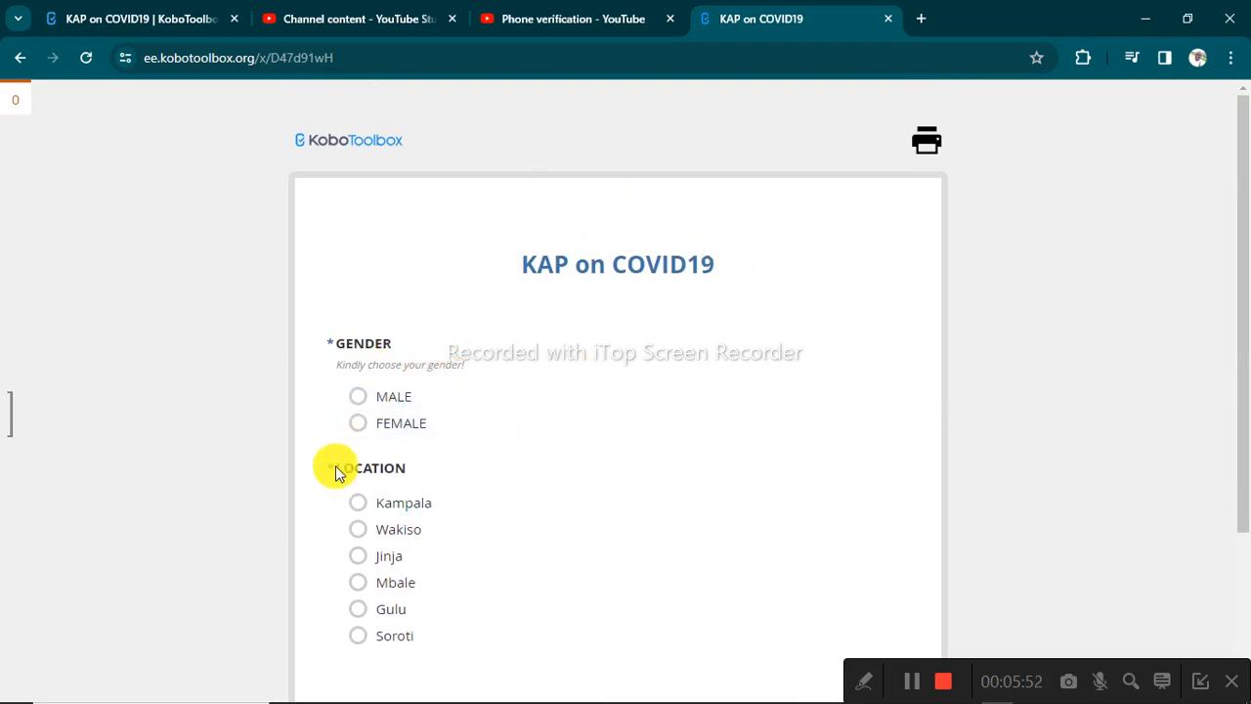
left_click(84, 59)
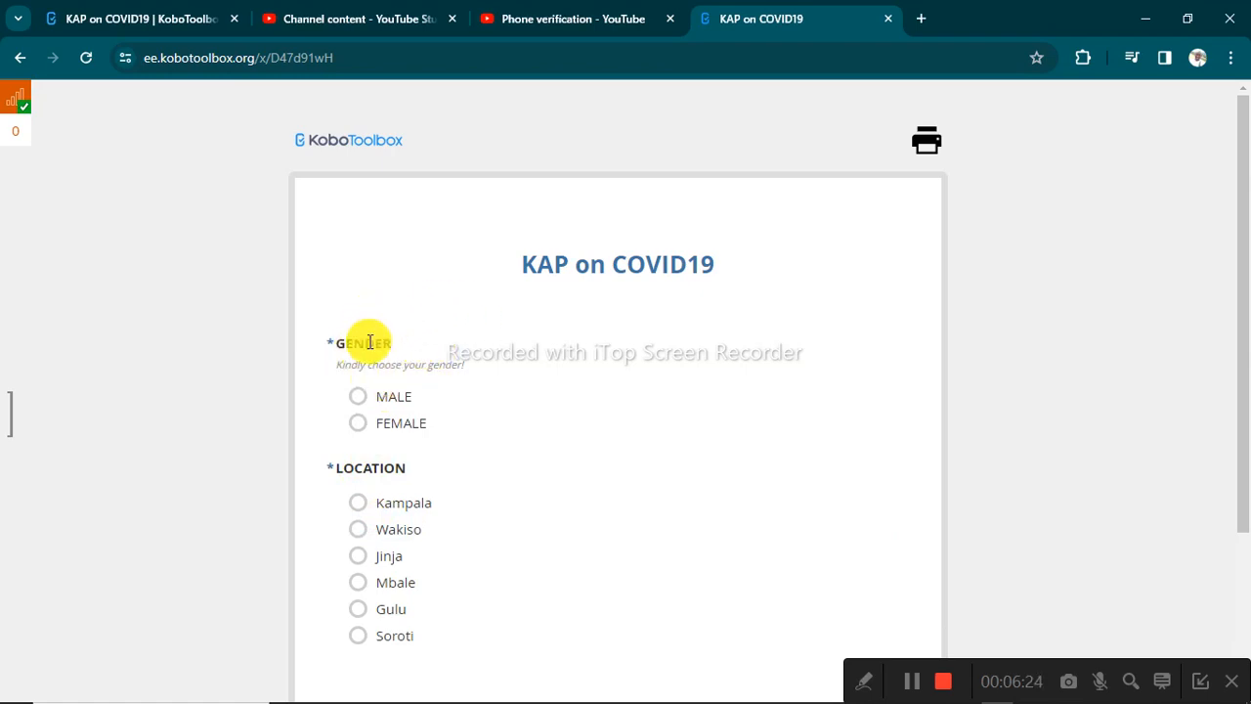
left_click(360, 397)
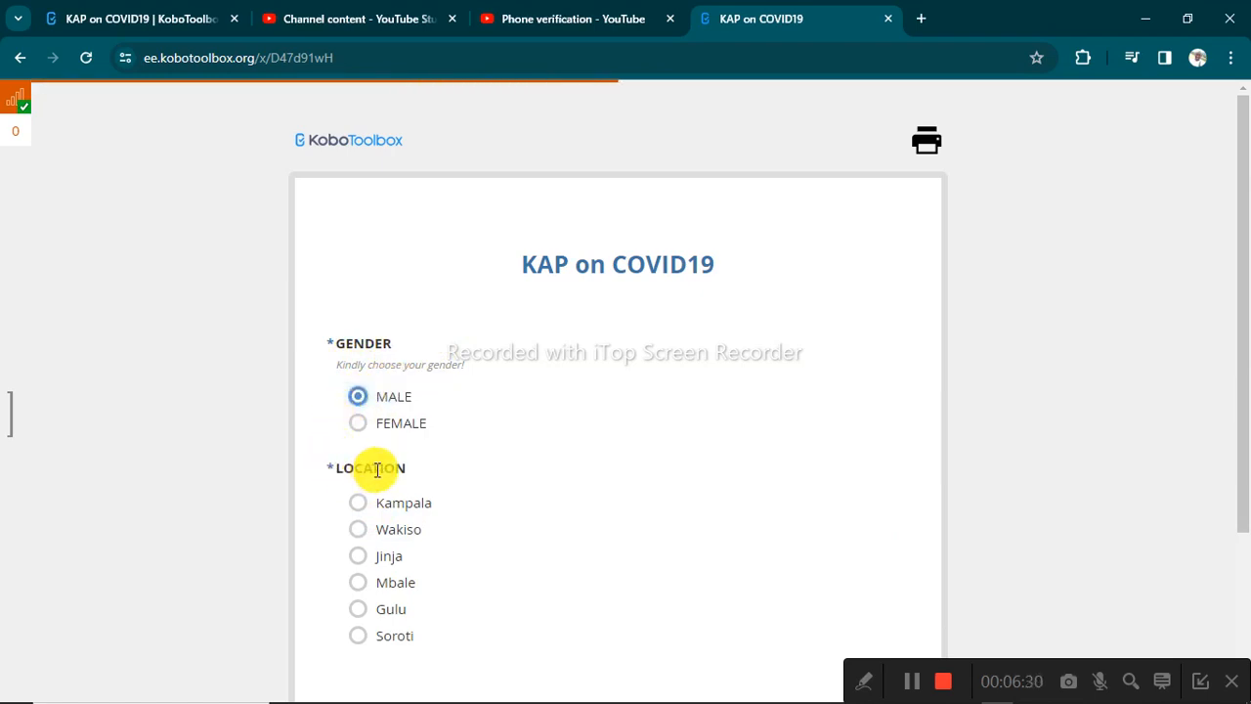
left_click(359, 400)
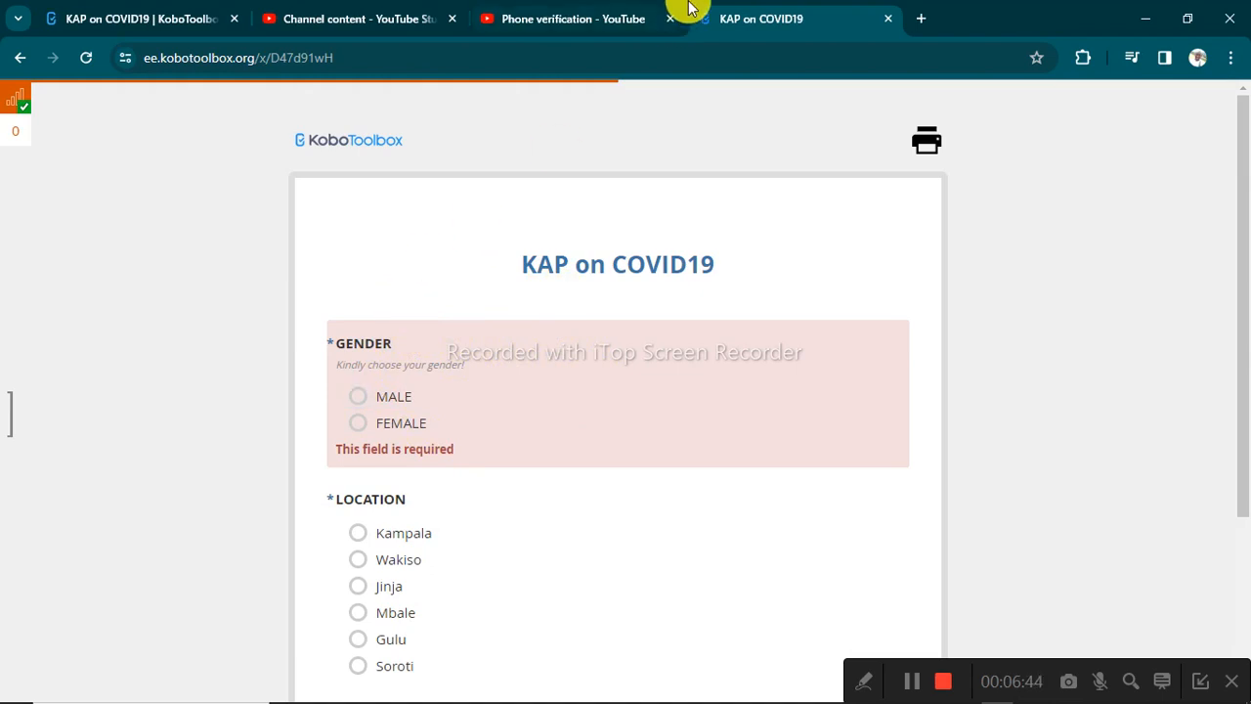
Return to the KAP on COVID19 project, open its form for editing and collapse the GENDER and LOCATION answer choices
left_click(152, 10)
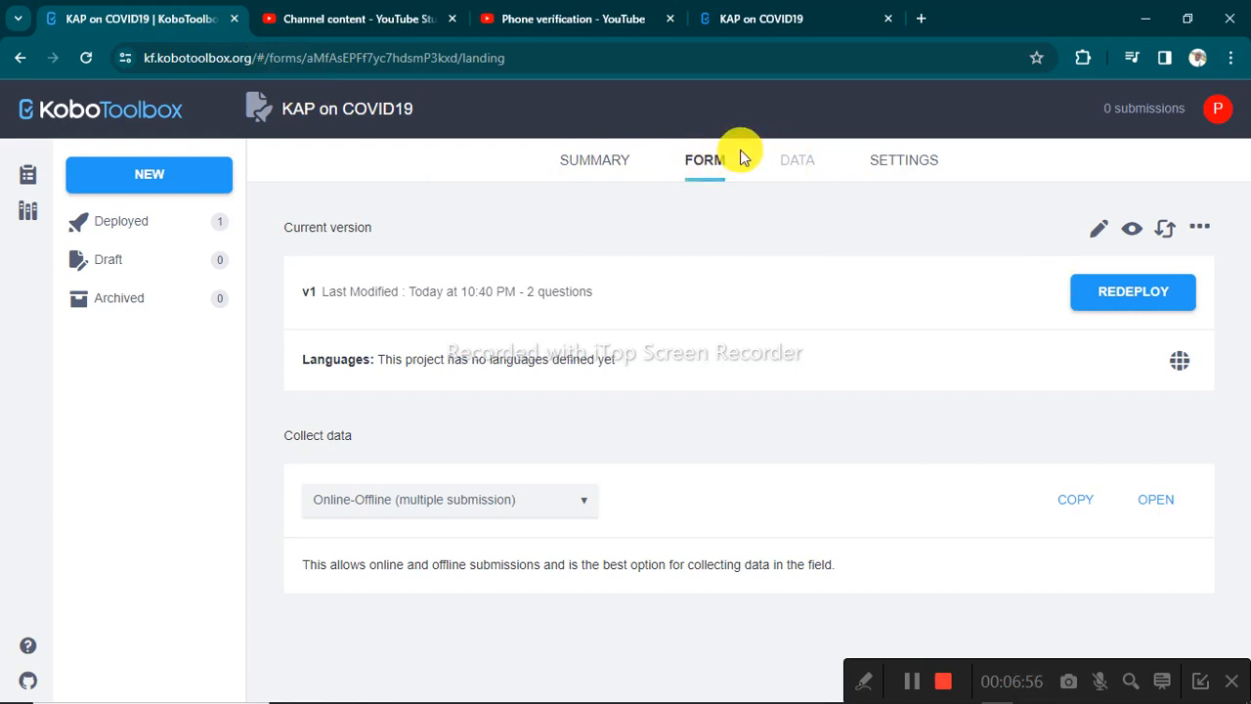
left_click(1094, 233)
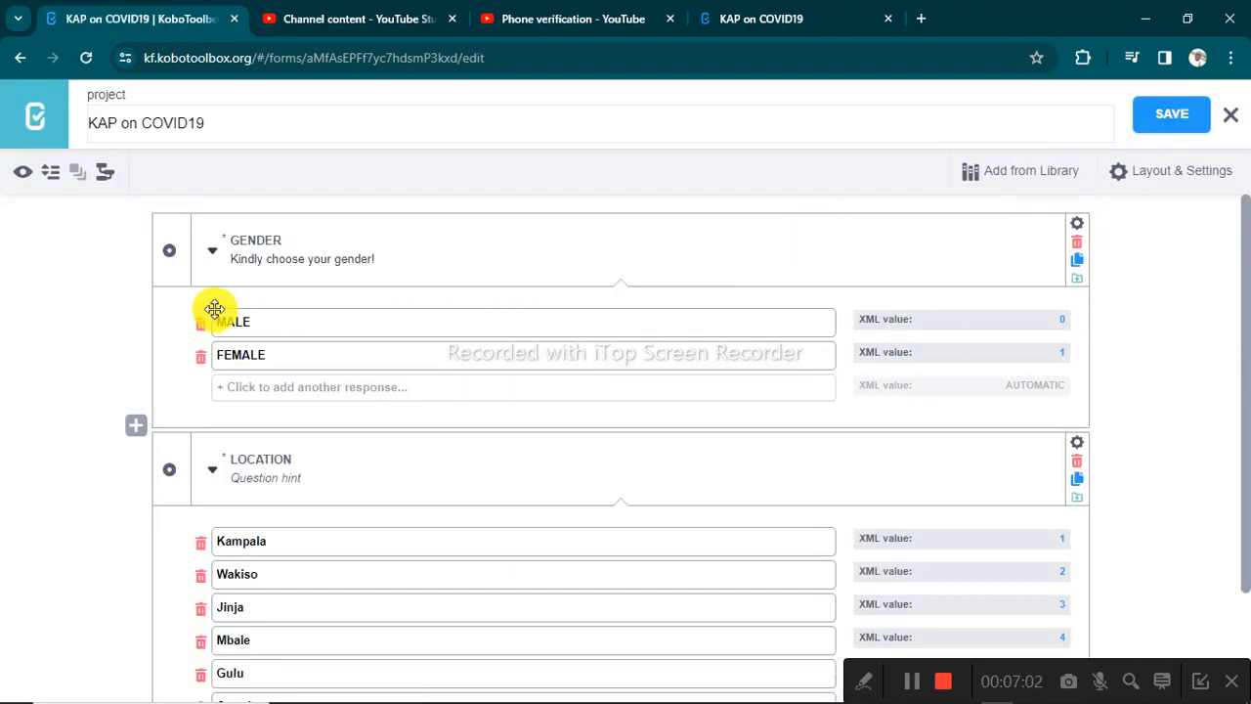
left_click(214, 256)
left_click(210, 332)
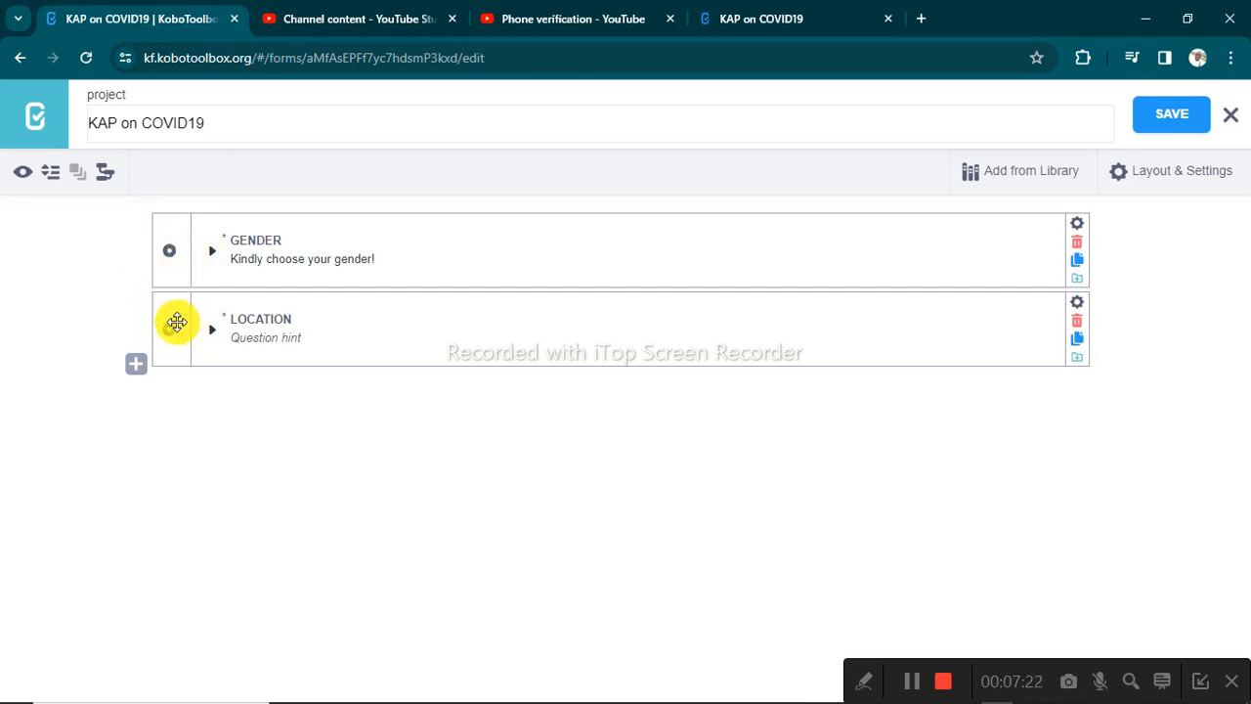
Add a skip logic condition to the LOCATION question so it displays only if GENDER Was Answered
left_click(1079, 303)
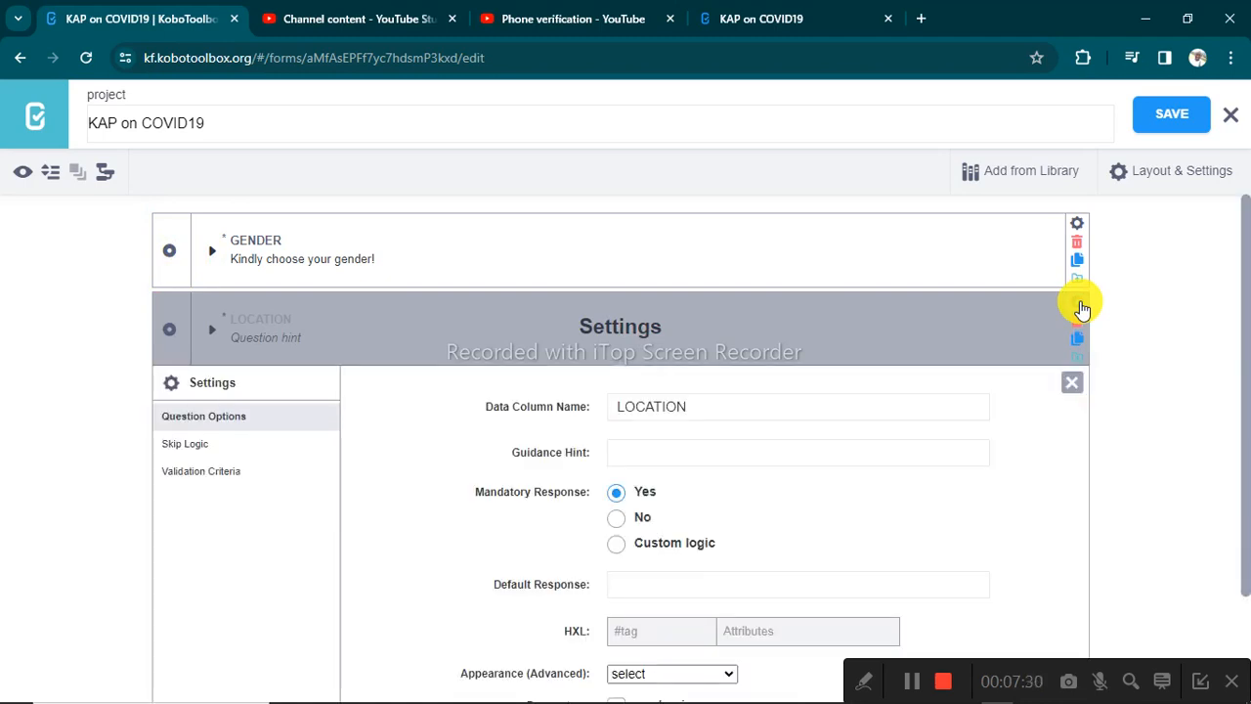
left_click(219, 452)
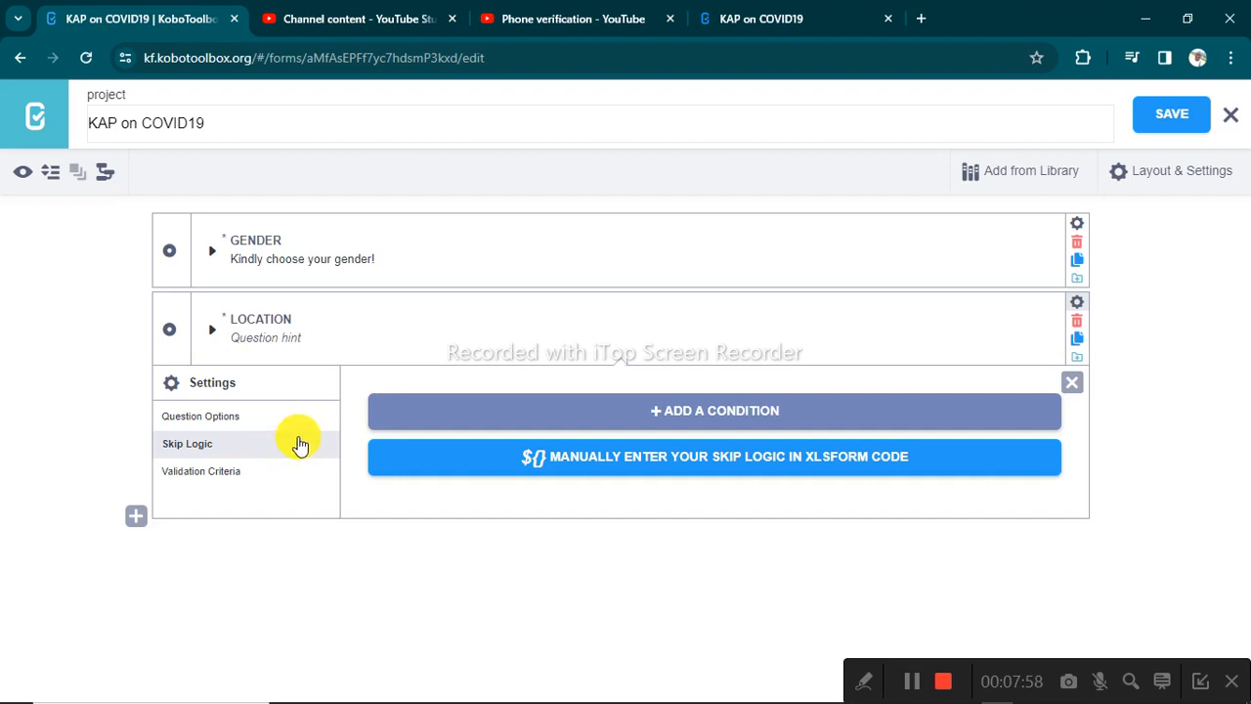
left_click(698, 413)
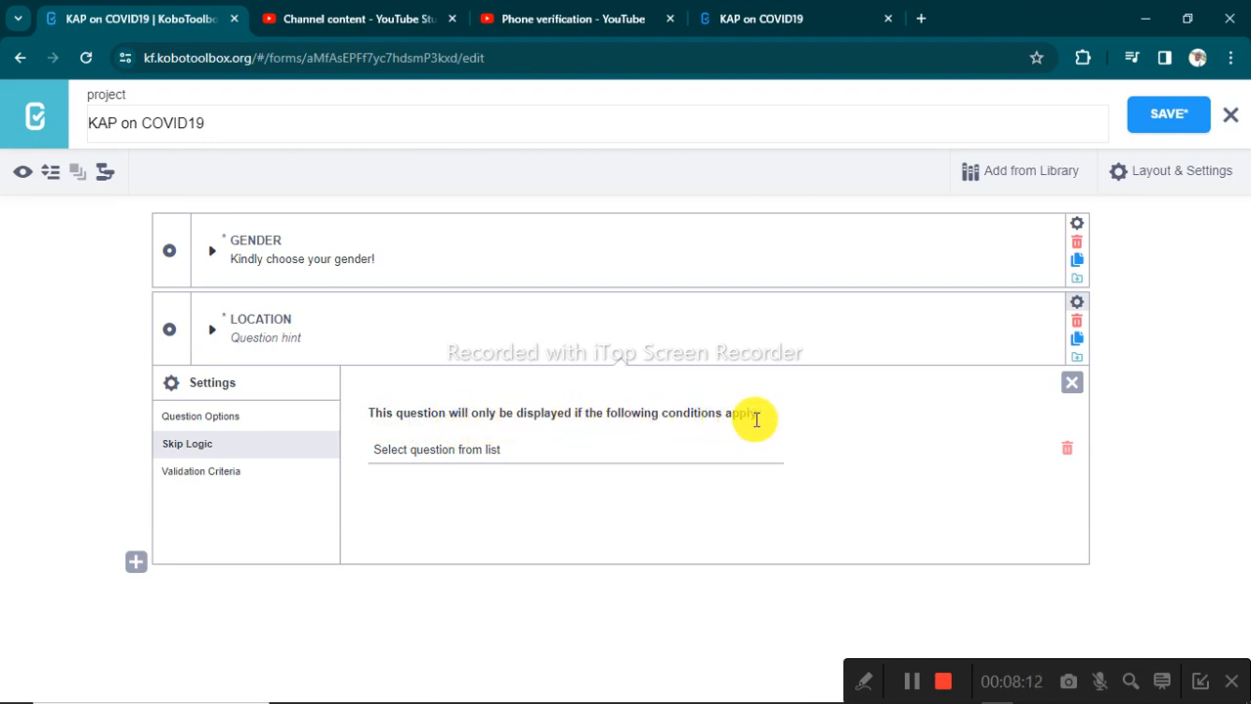
left_click(576, 452)
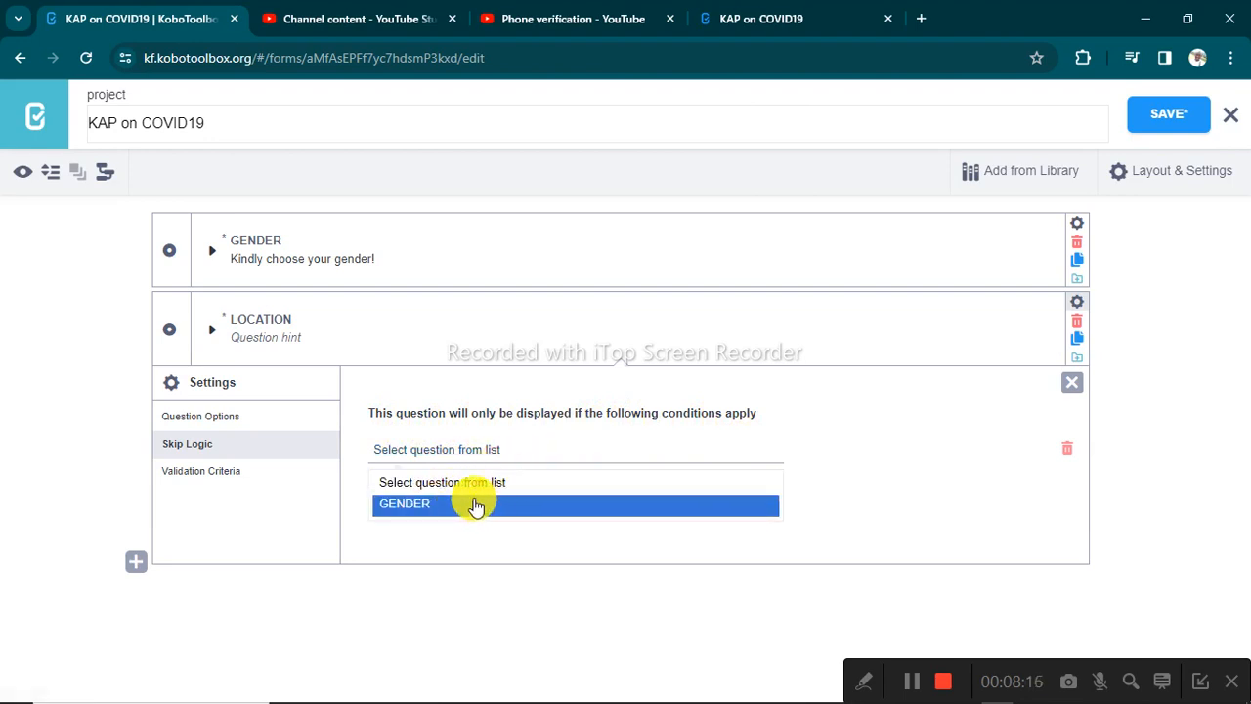
left_click(418, 509)
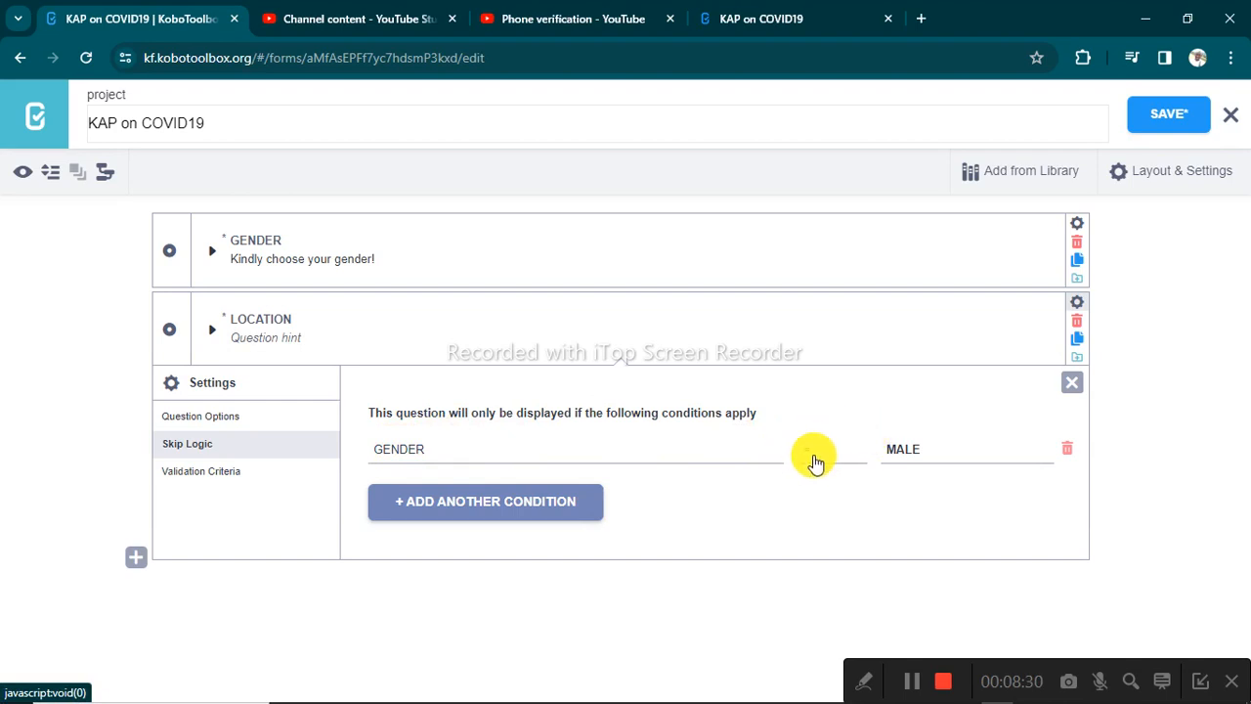
left_click(950, 455)
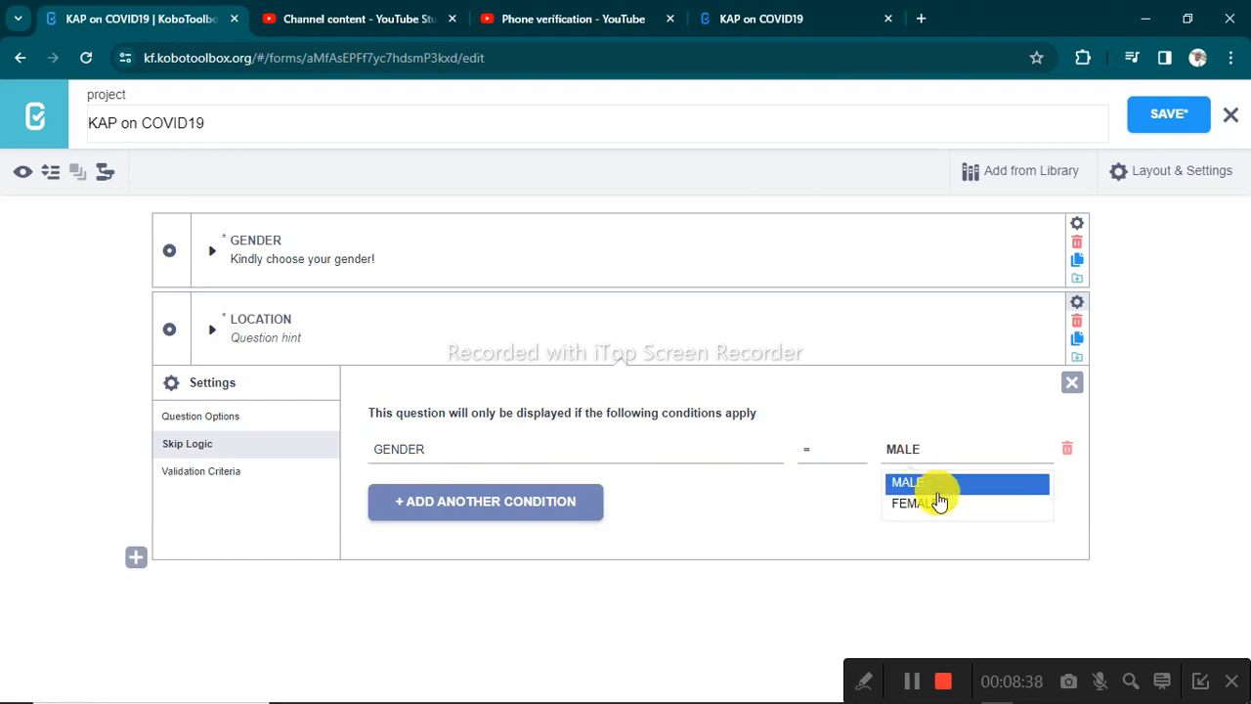
left_click(832, 455)
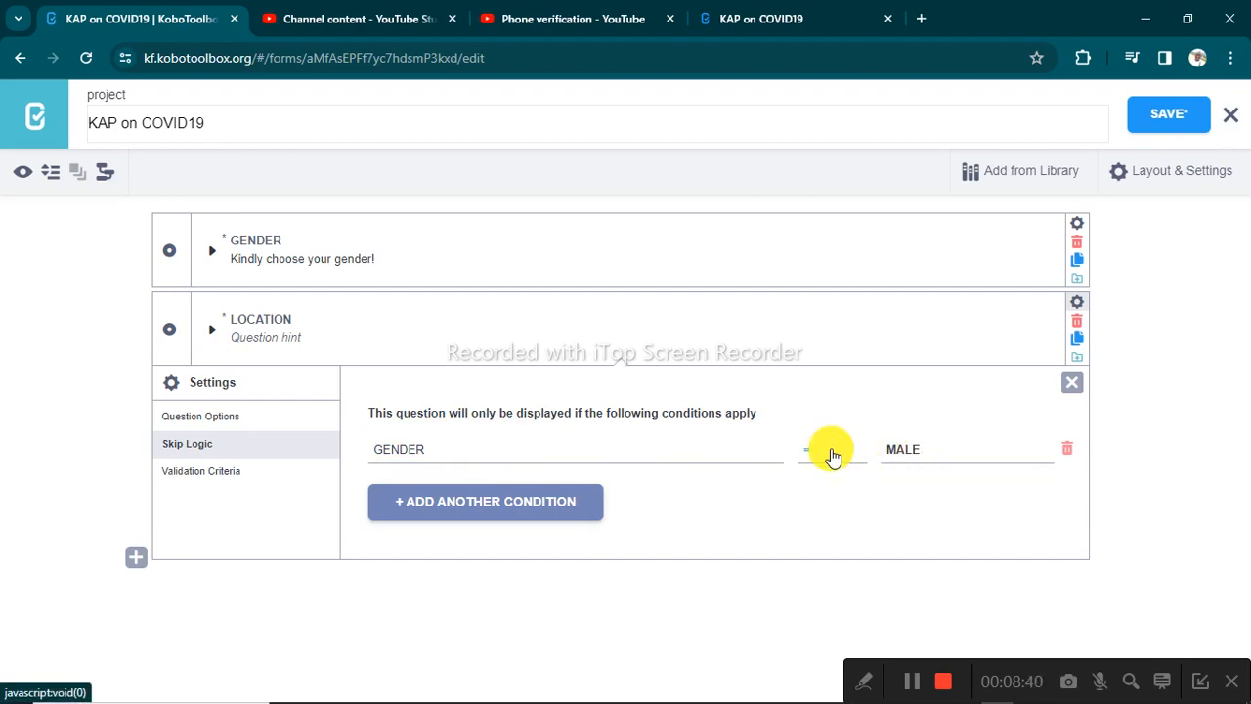
left_click(831, 456)
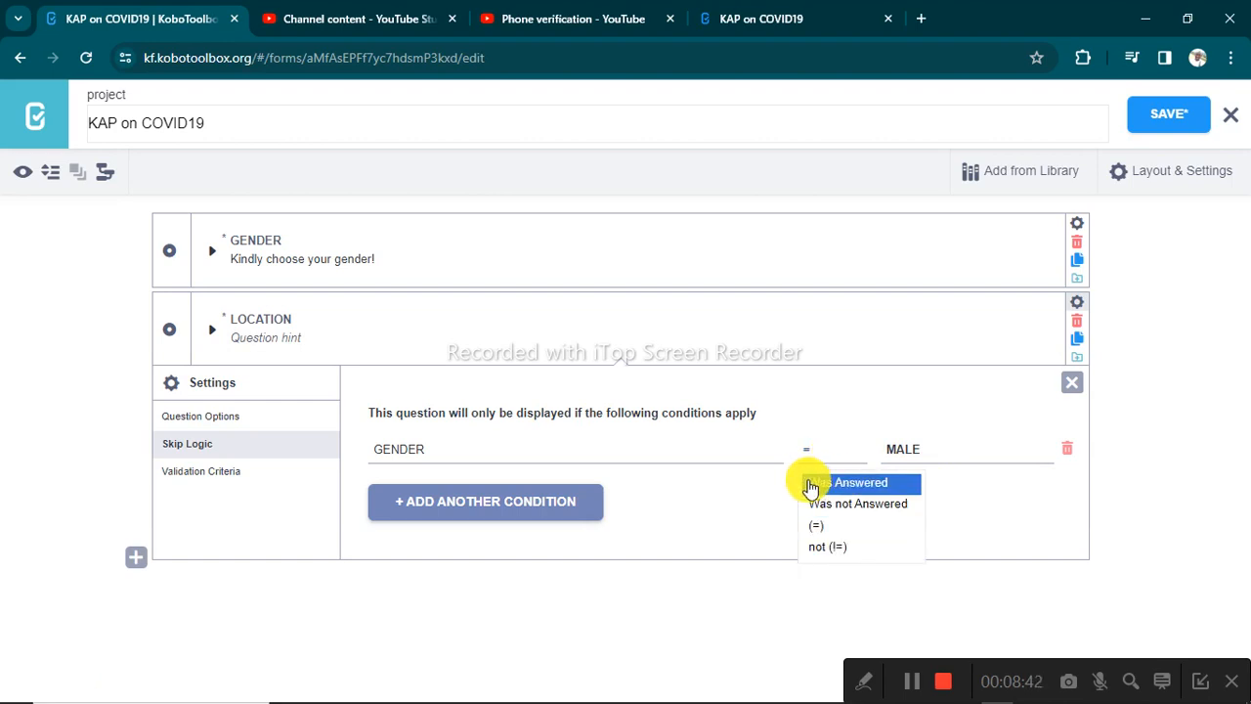
left_click(861, 483)
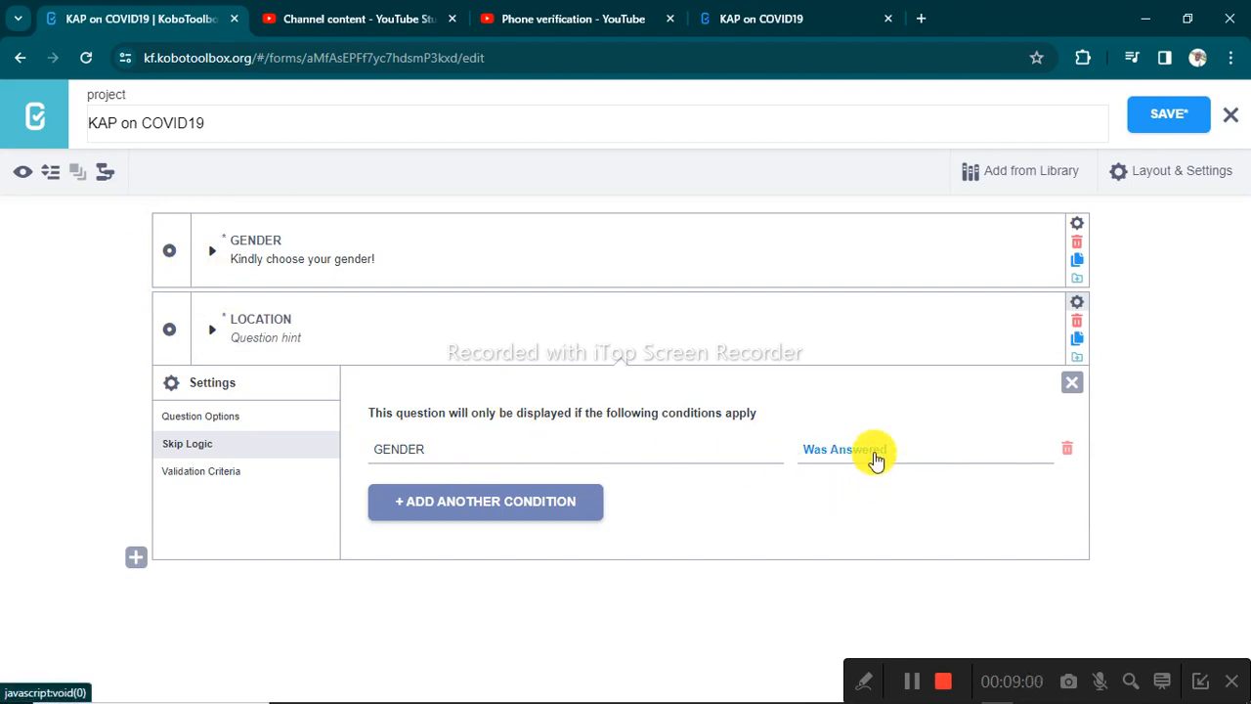
Close the LOCATION settings, save the edited form and redeploy it, confirming the overwrite
left_click(1075, 384)
left_click(1166, 127)
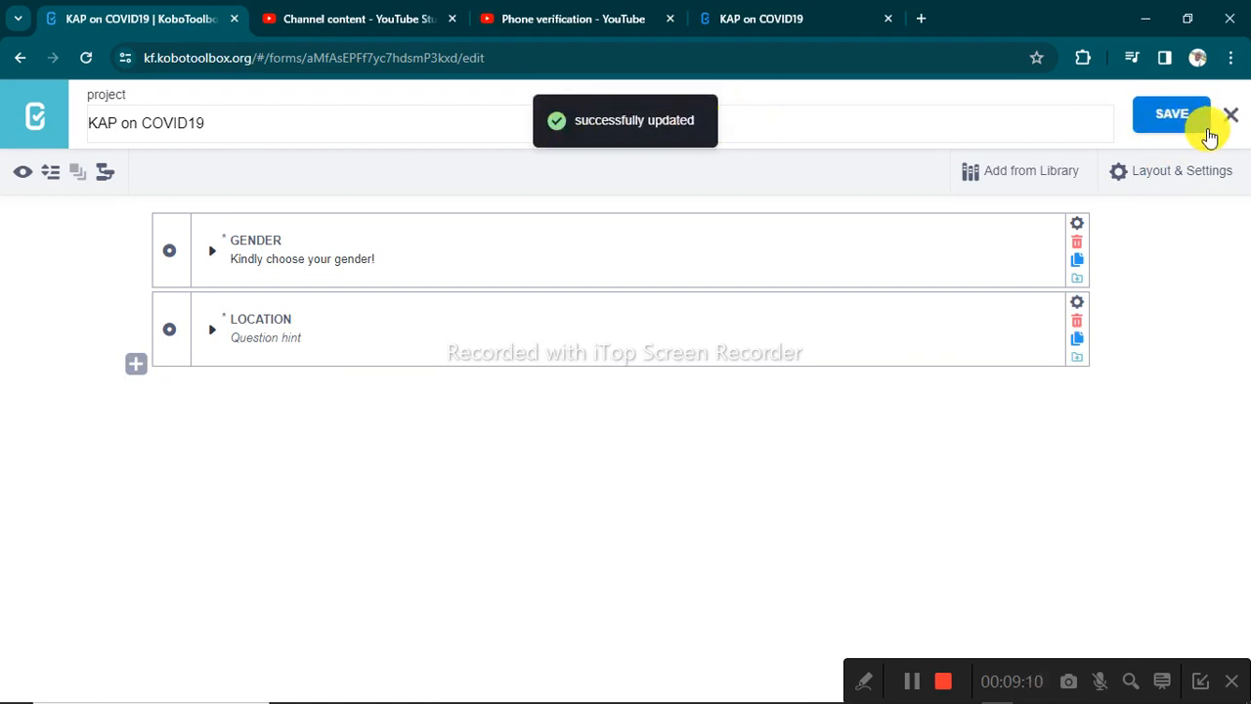
left_click(1232, 115)
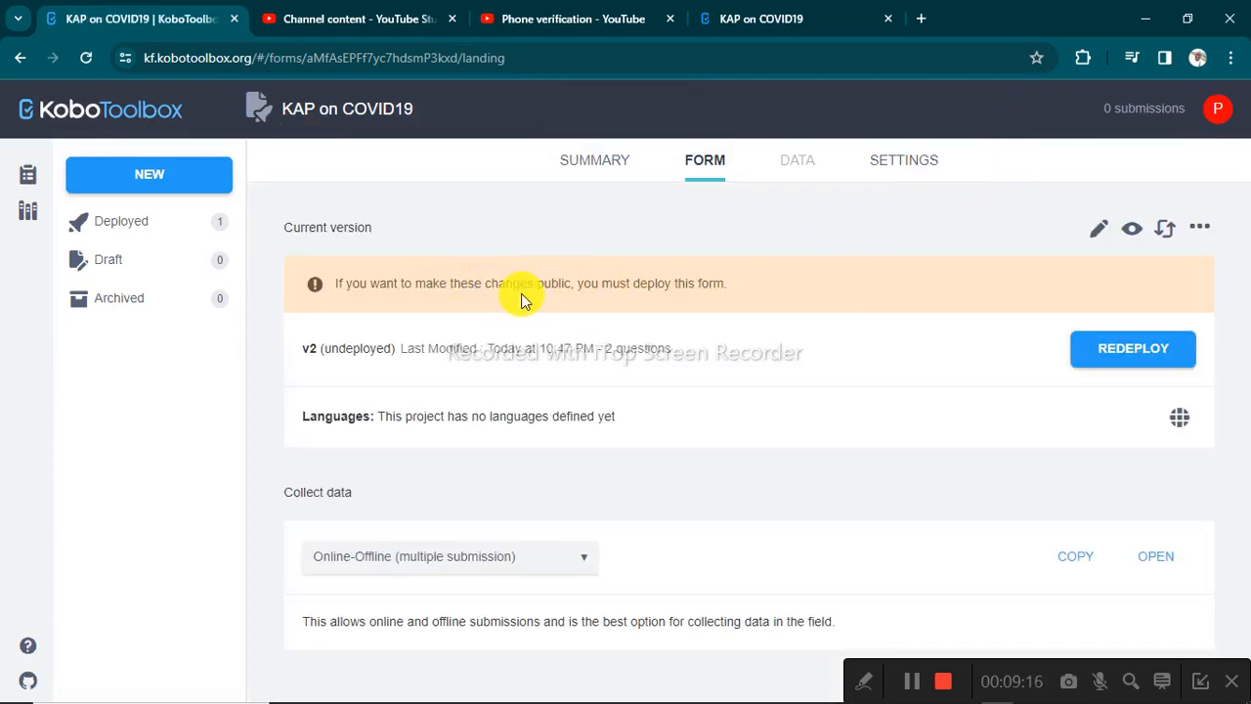
left_click(1125, 348)
left_click(696, 311)
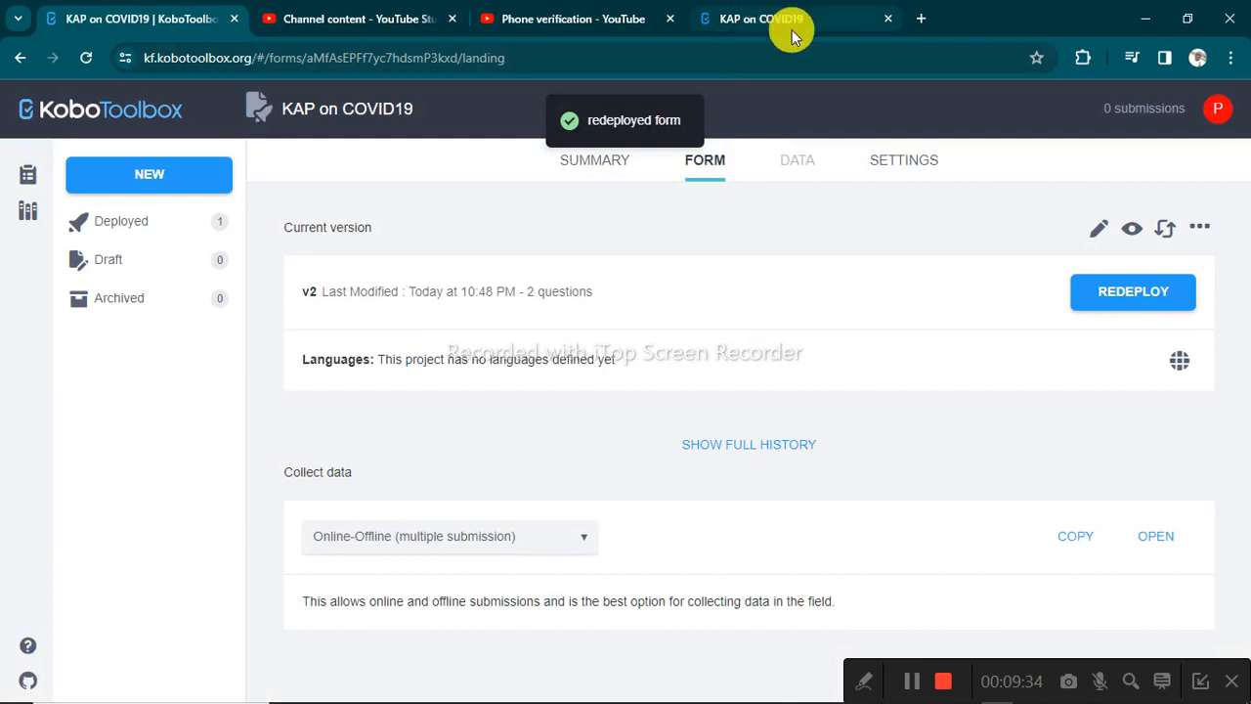
Reload the open web form, discard the unsaved record and answer GENDER with MALE to test the skip logic
left_click(708, 21)
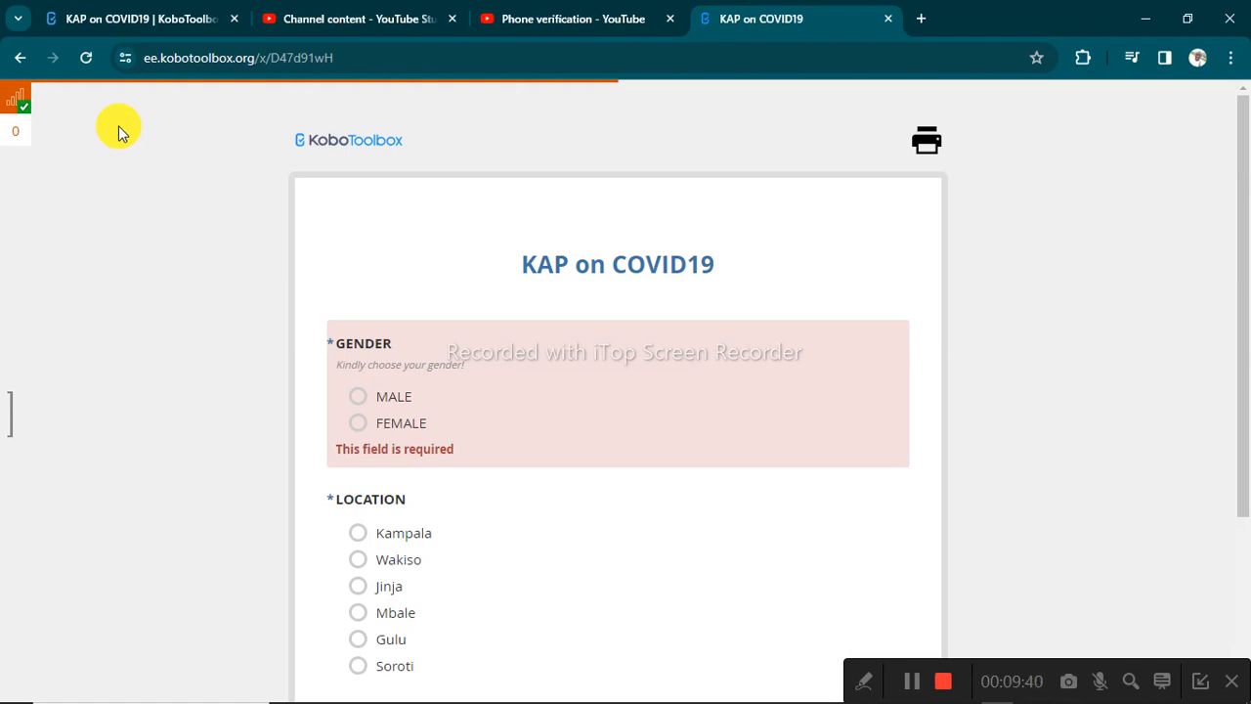
left_click(92, 65)
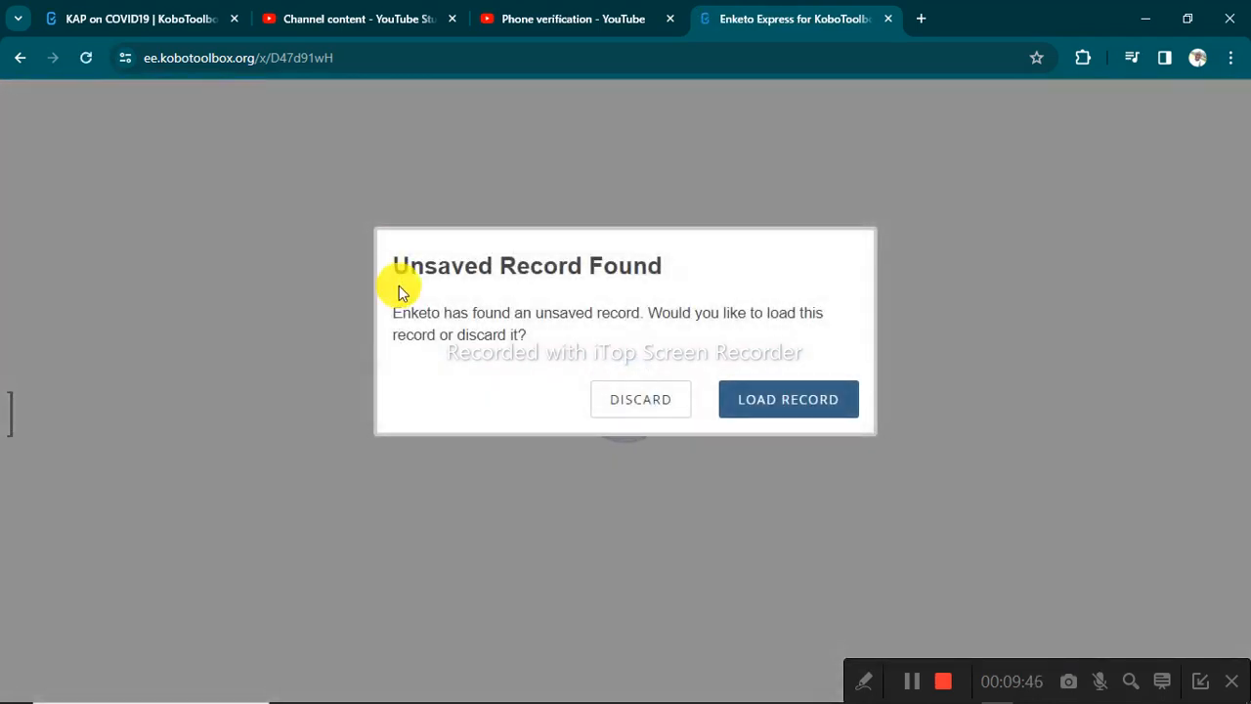
left_click(653, 402)
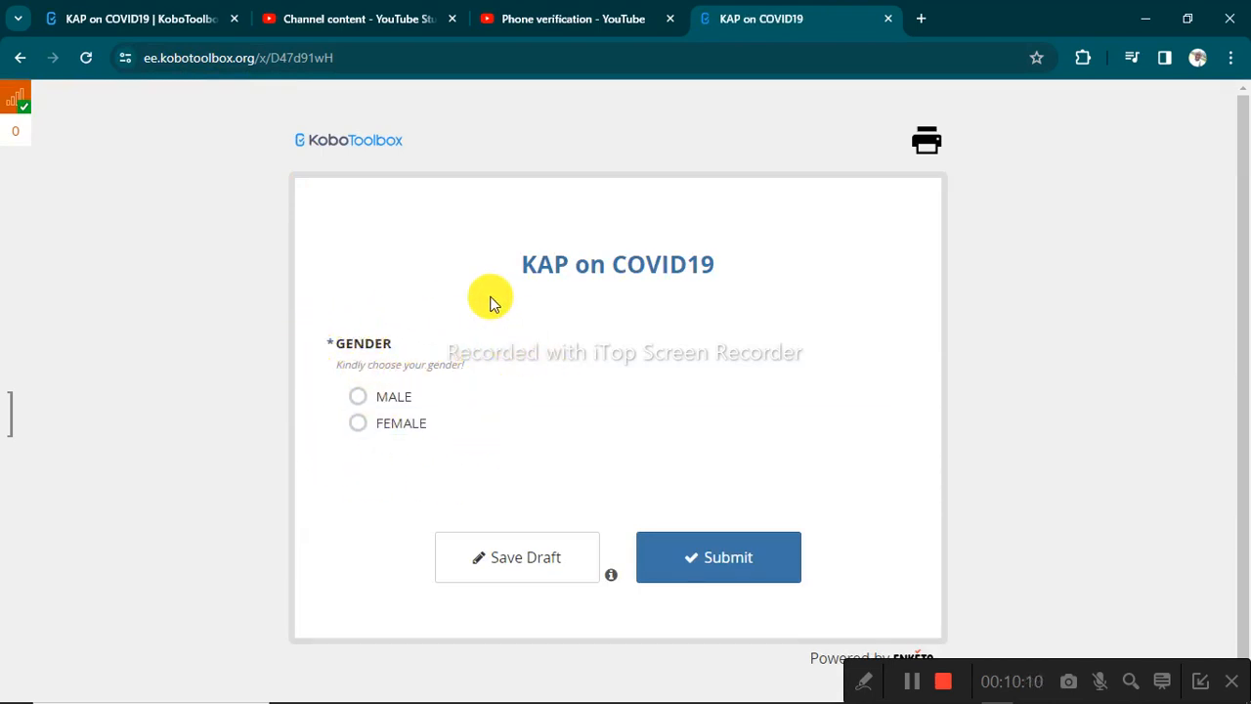
left_click(360, 403)
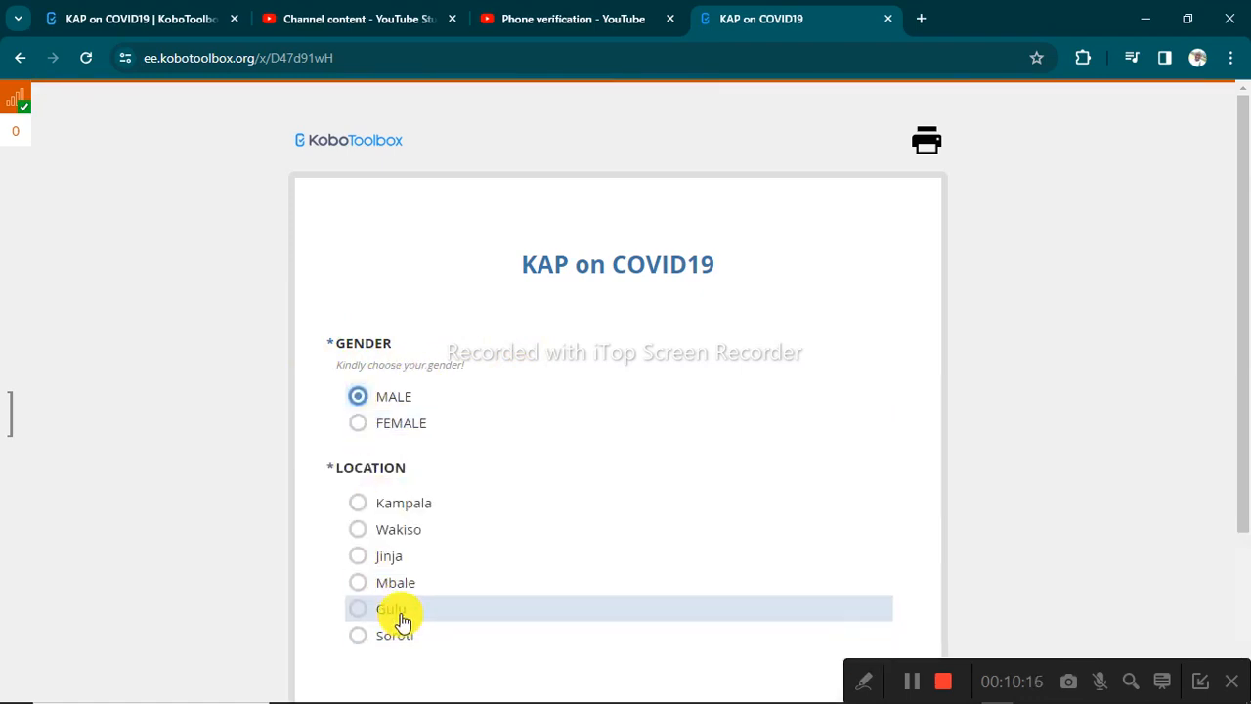
Clear the MALE answer to GENDER, select it again and clear it once more to test the LOCATION skip logic
left_click(357, 398)
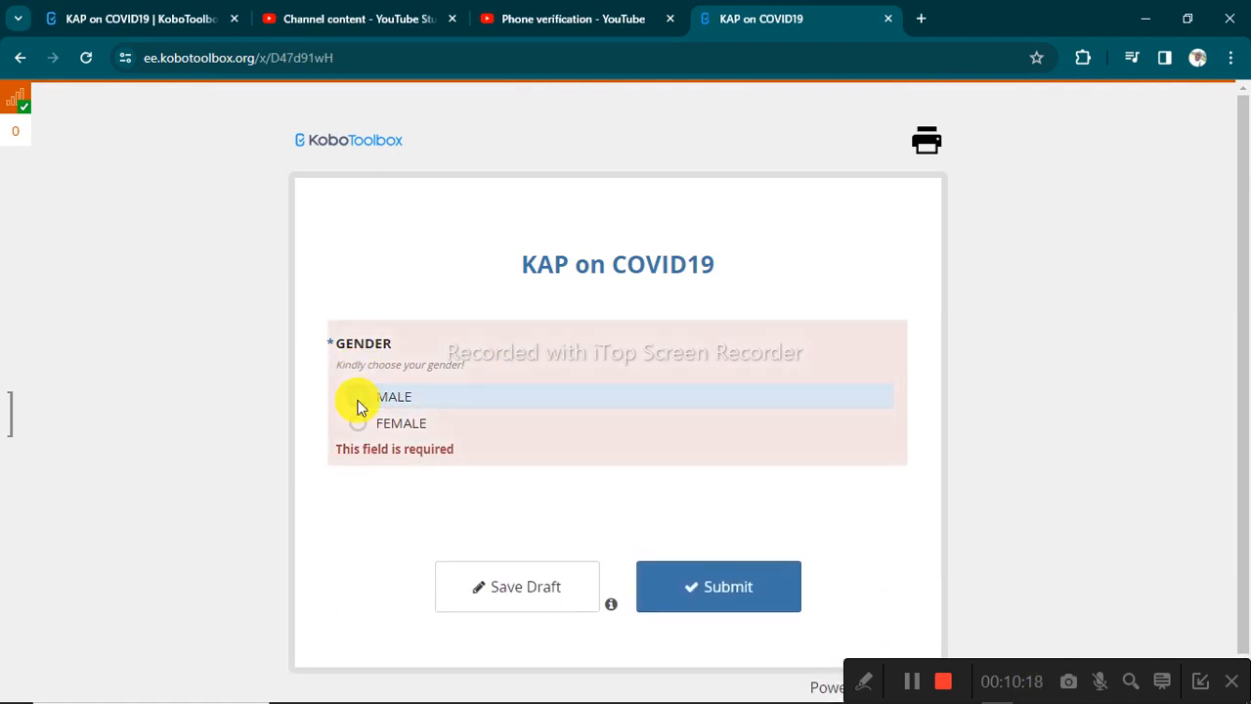
left_click(358, 395)
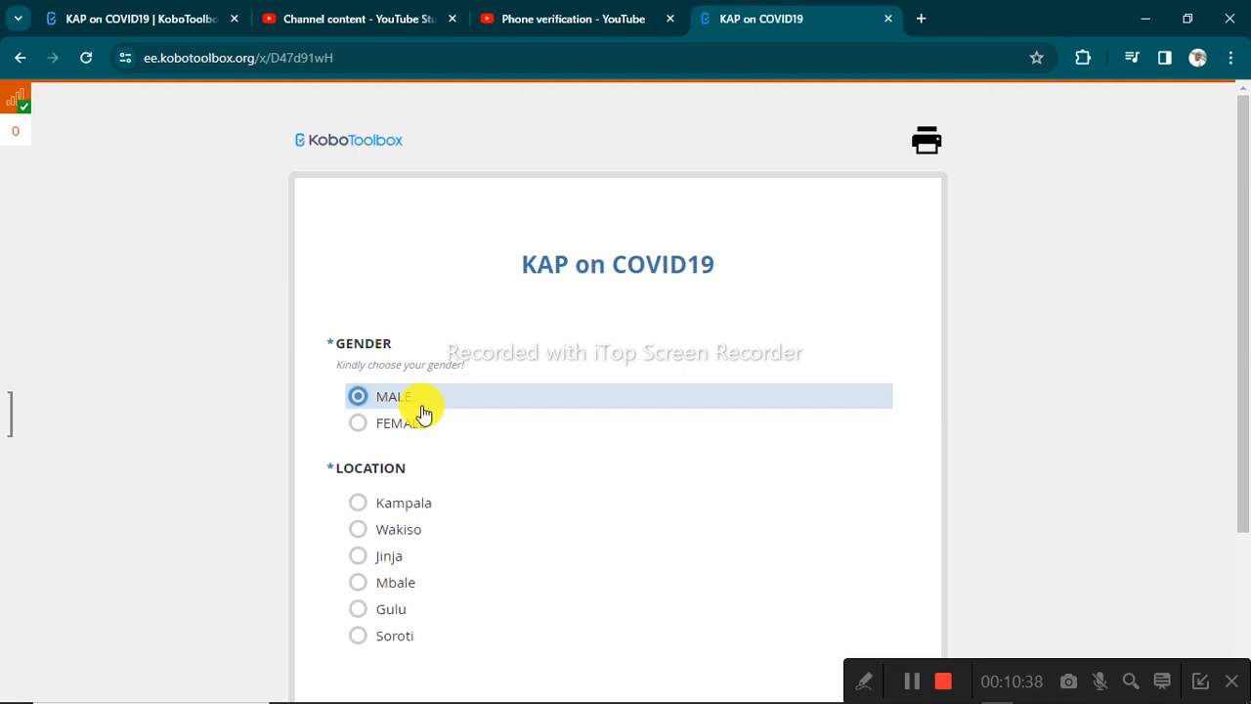
left_click(359, 396)
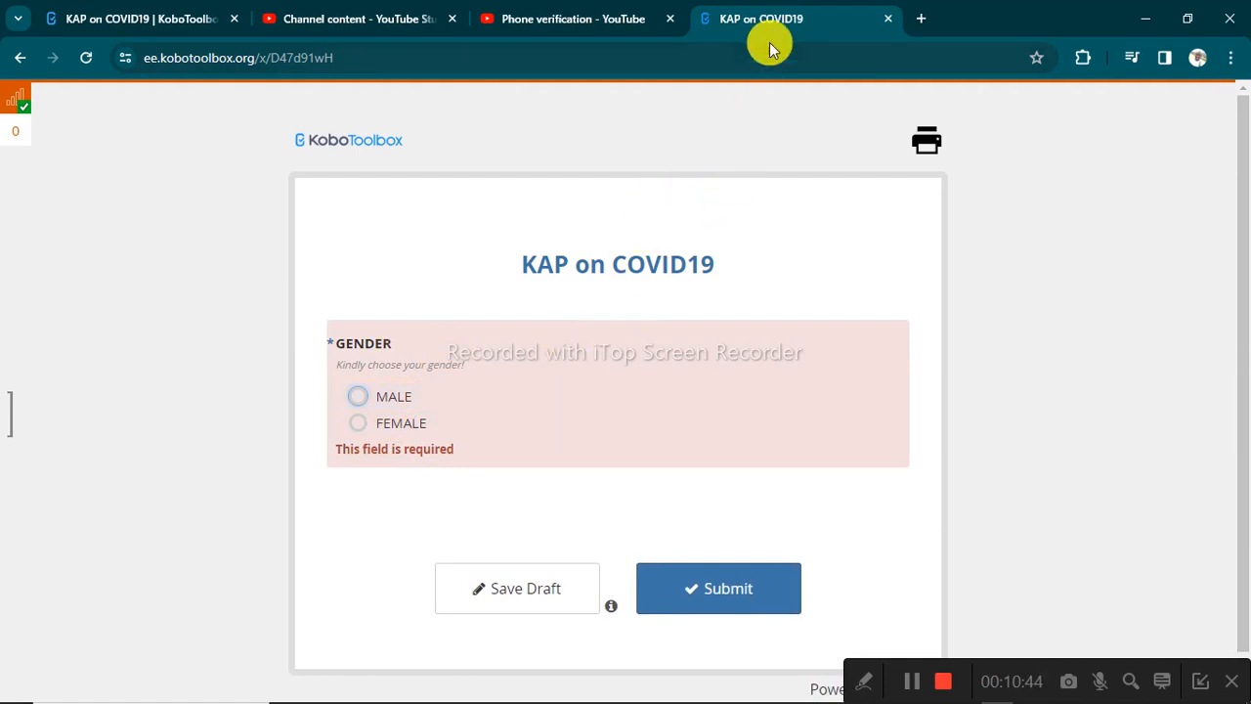
Go back to the KAP on COVID19 project, reopen its form for editing and collapse the LOCATION answer choices
left_click(195, 19)
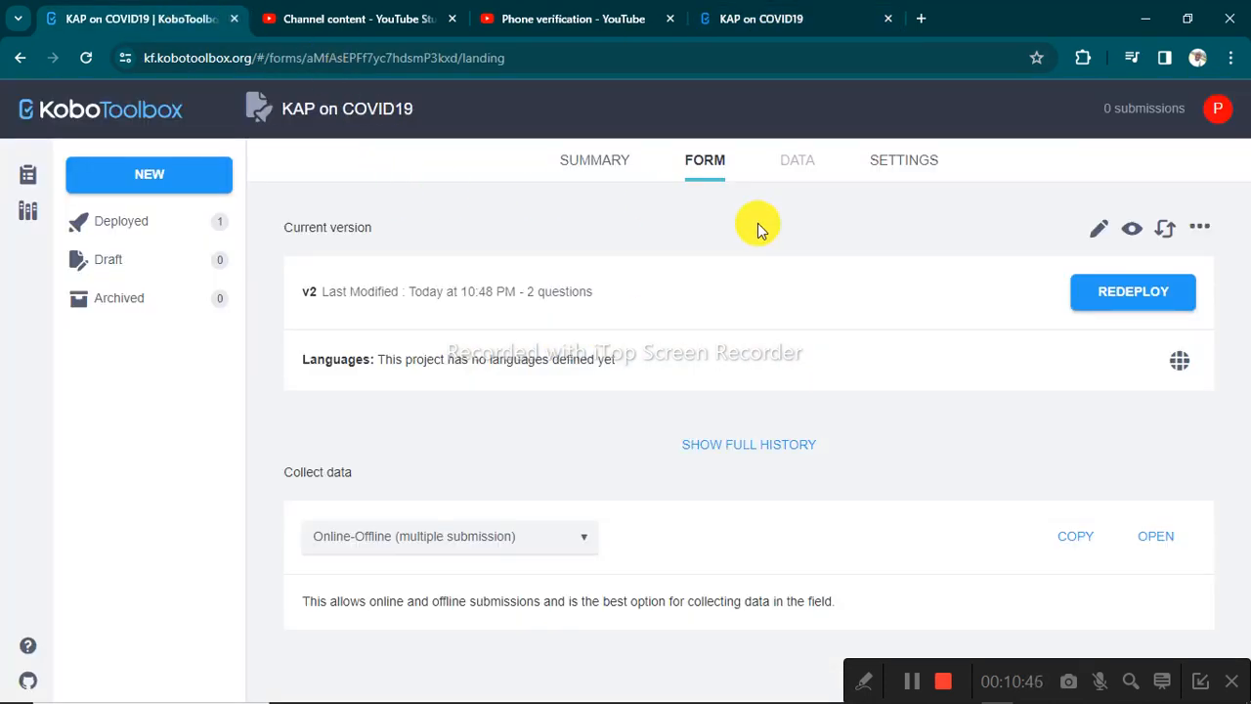
left_click(1097, 239)
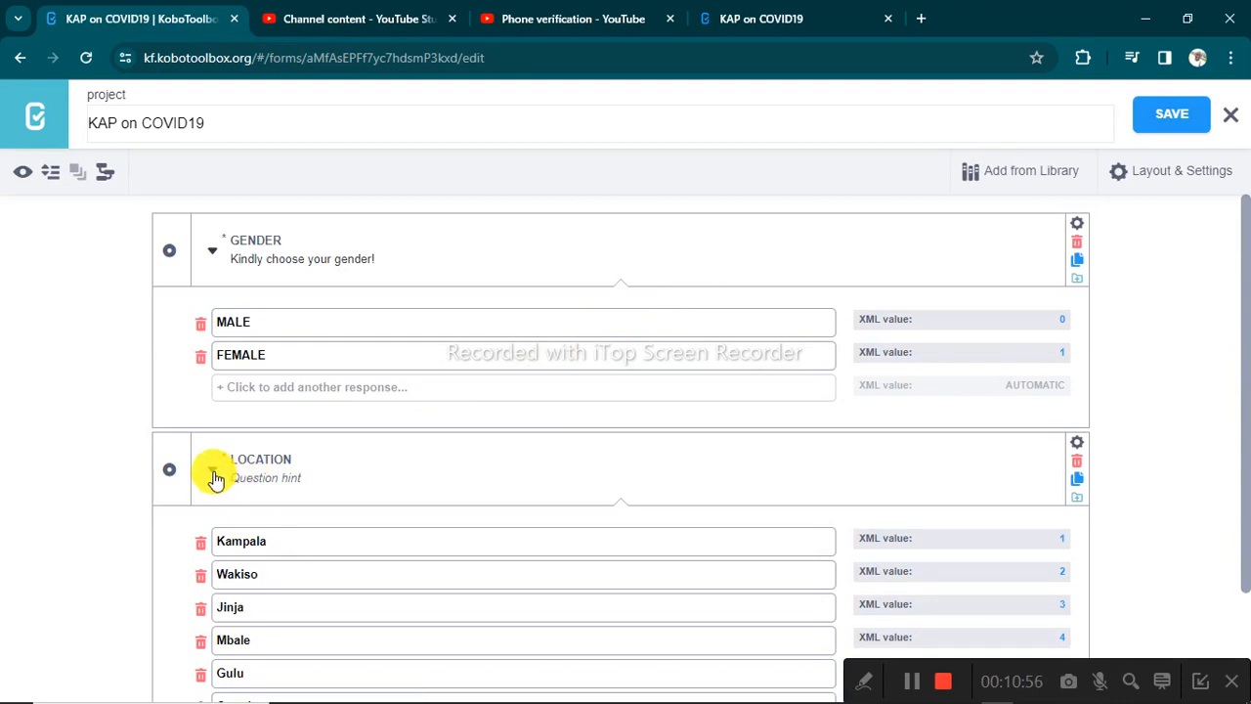
left_click(214, 474)
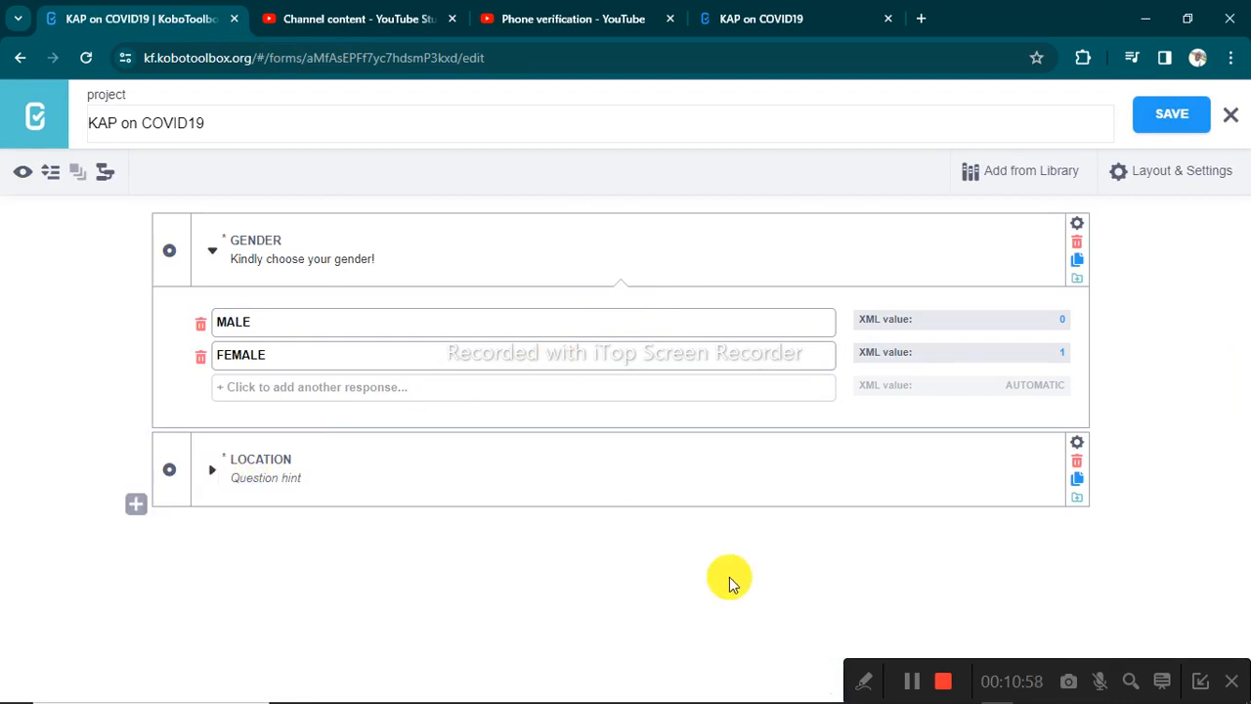